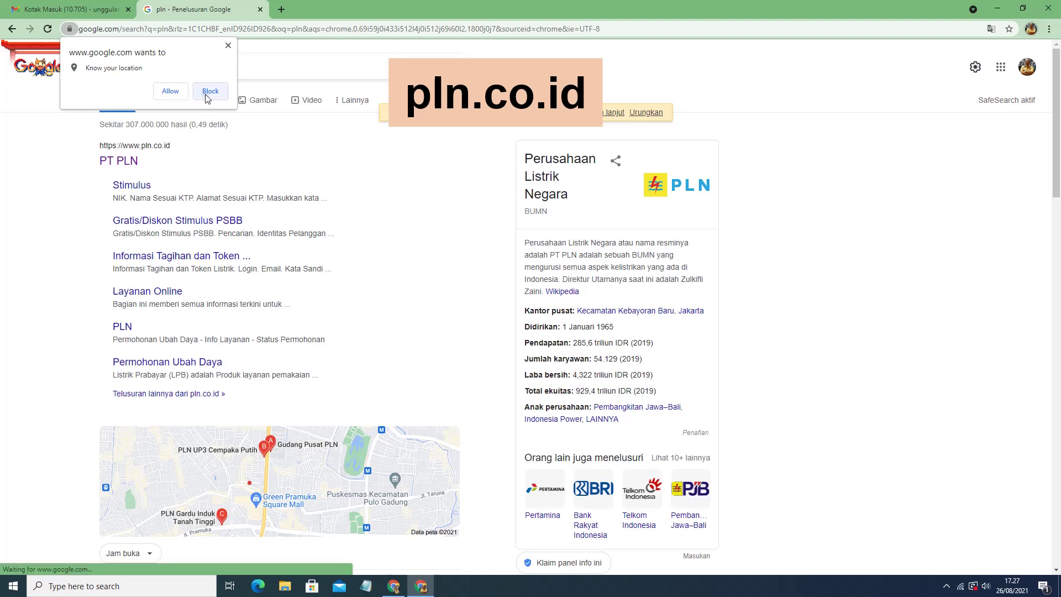
Dismiss the location prompt and go to the PT PLN result in the pln search results.
click(171, 92)
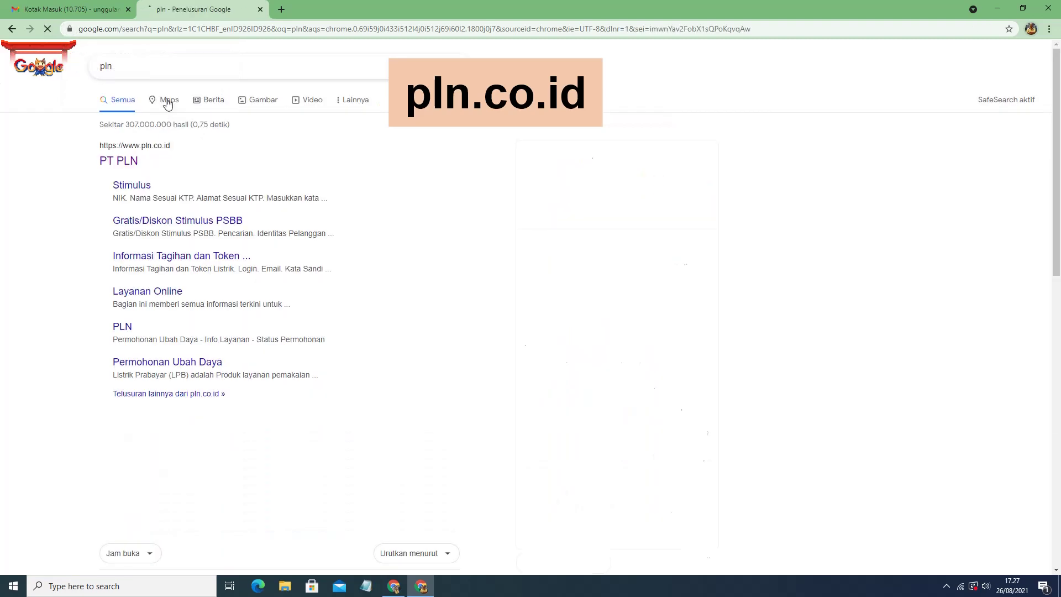
click(134, 167)
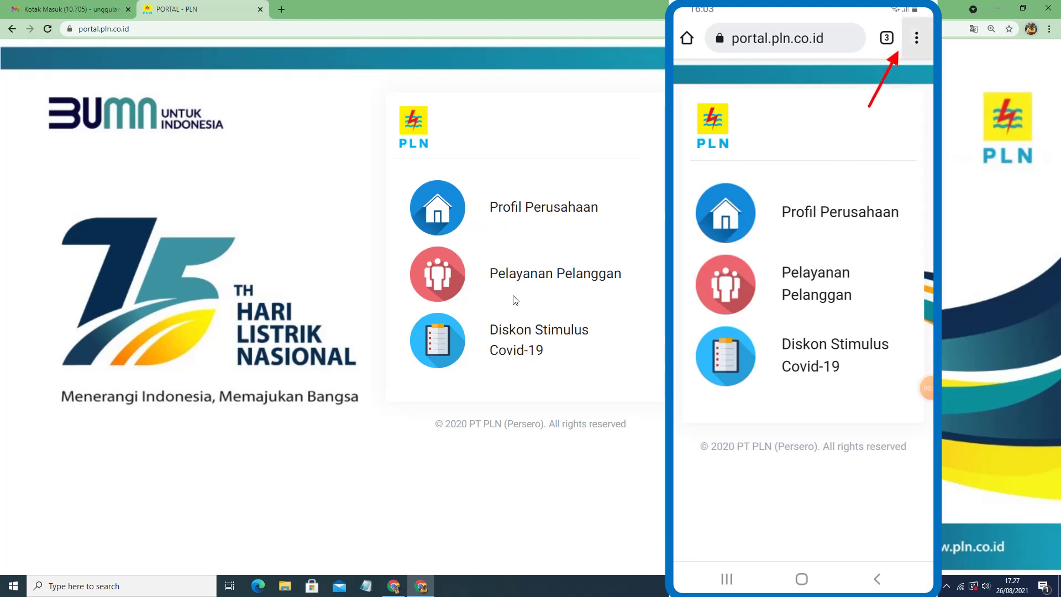
Follow Pelayanan Pelanggan on portal.pln.co.id to load layanan.pln.co.id.
click(592, 277)
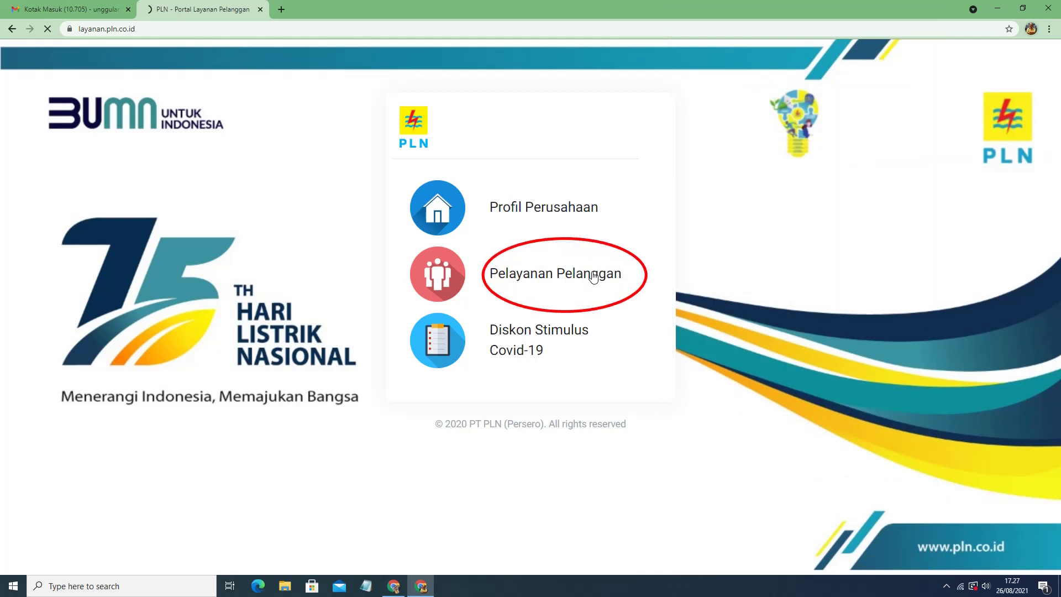
click(593, 276)
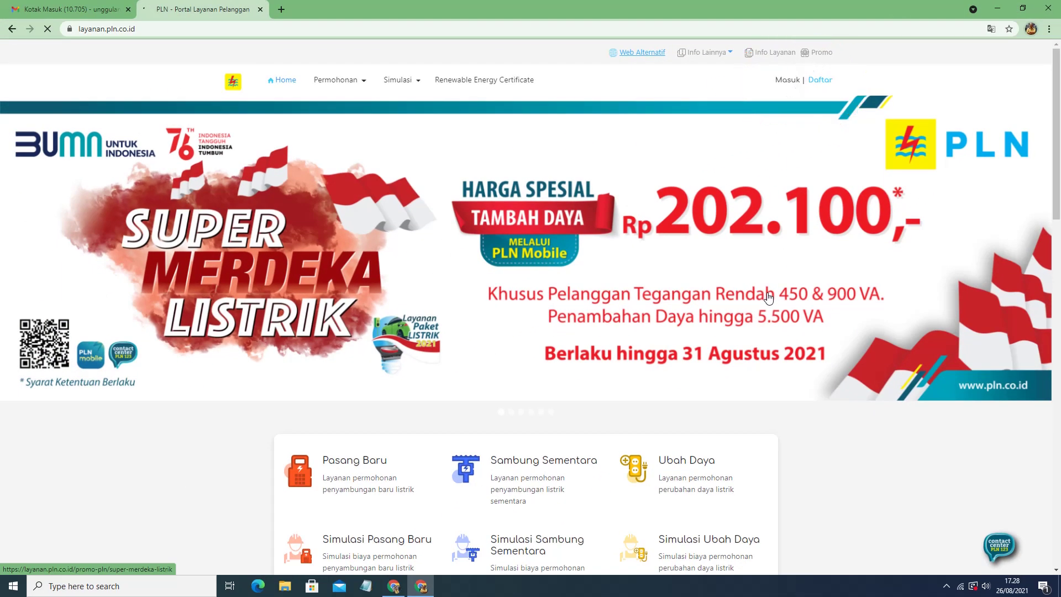
Scroll the layanan.pln.co.id homepage and launch the Simulasi Pasang Baru cost simulator.
scroll(768, 297, down, 3)
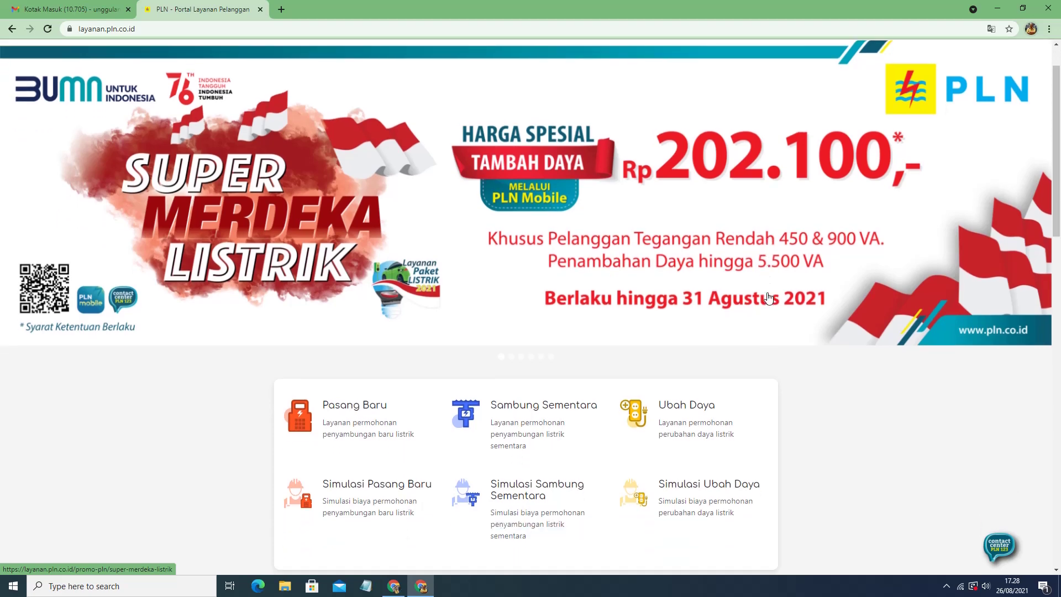
scroll(768, 297, down, 3)
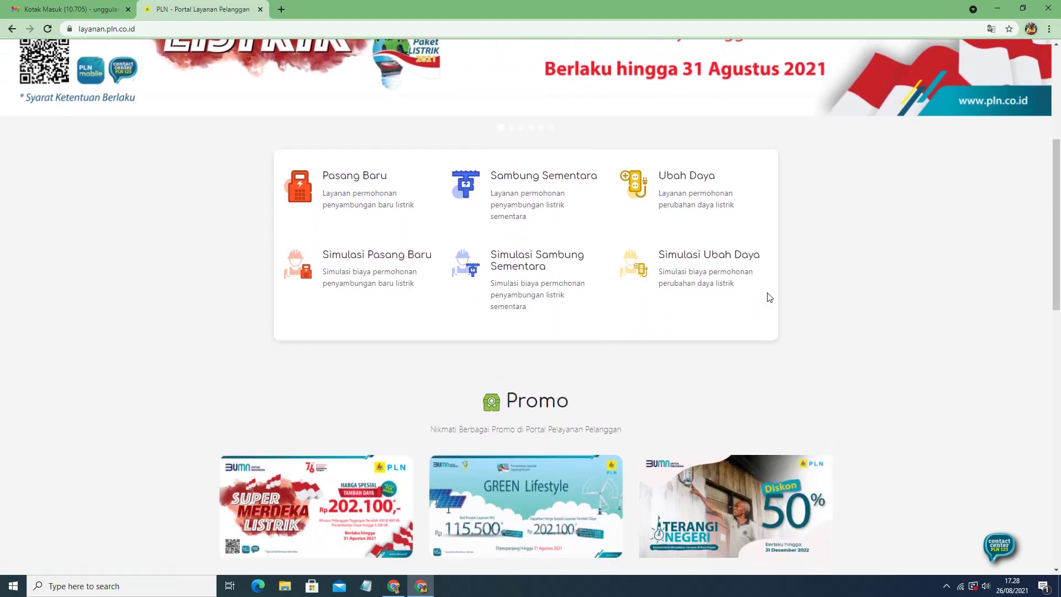
scroll(485, 211, up, 1)
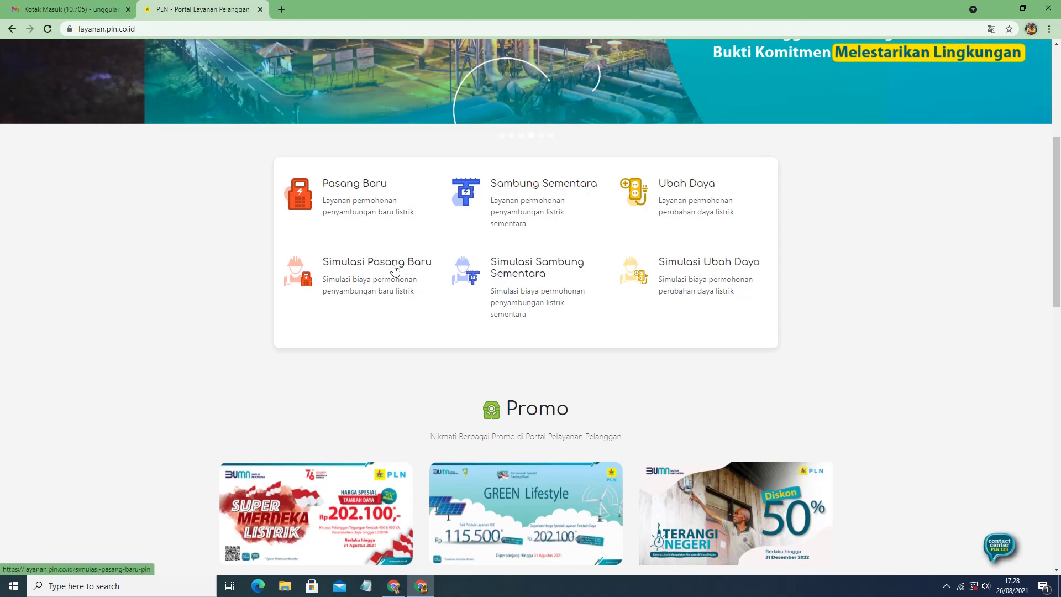
click(394, 270)
drag(1059, 285, 1023, 73)
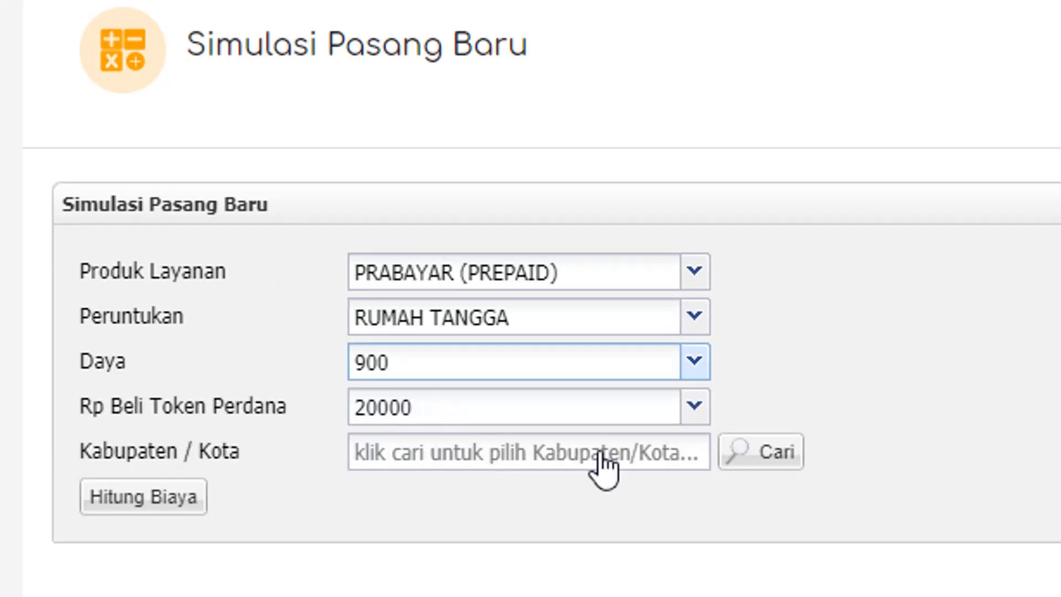
Filter cities by 'Jakarta', choose KOTA ADM. JAKARTA TIMUR, and calculate the Rp 863.000 estimate.
click(737, 467)
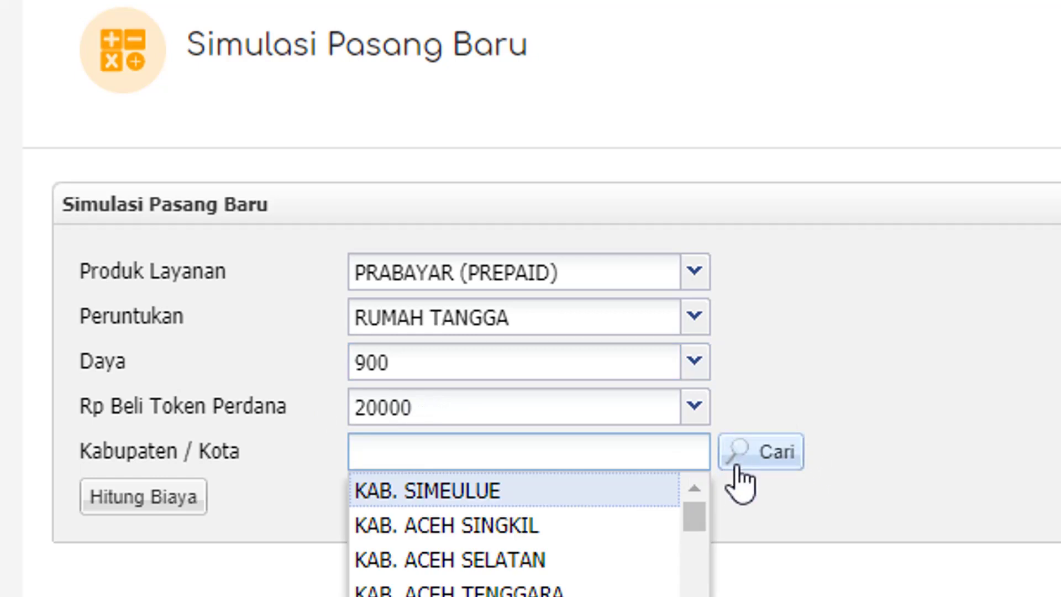
click(773, 463)
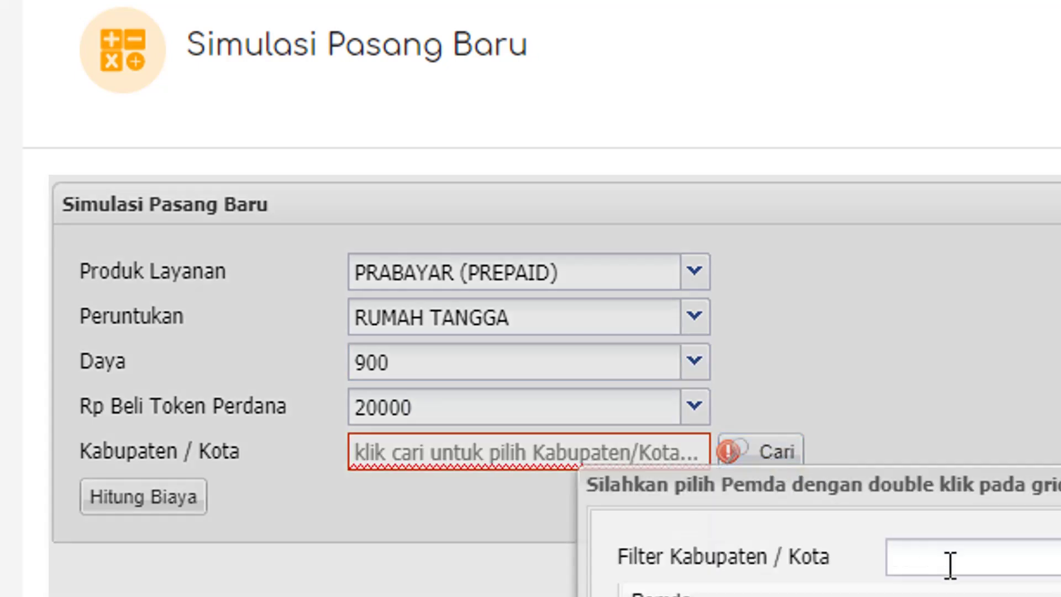
click(947, 563)
text(Jakarta)
key(Return)
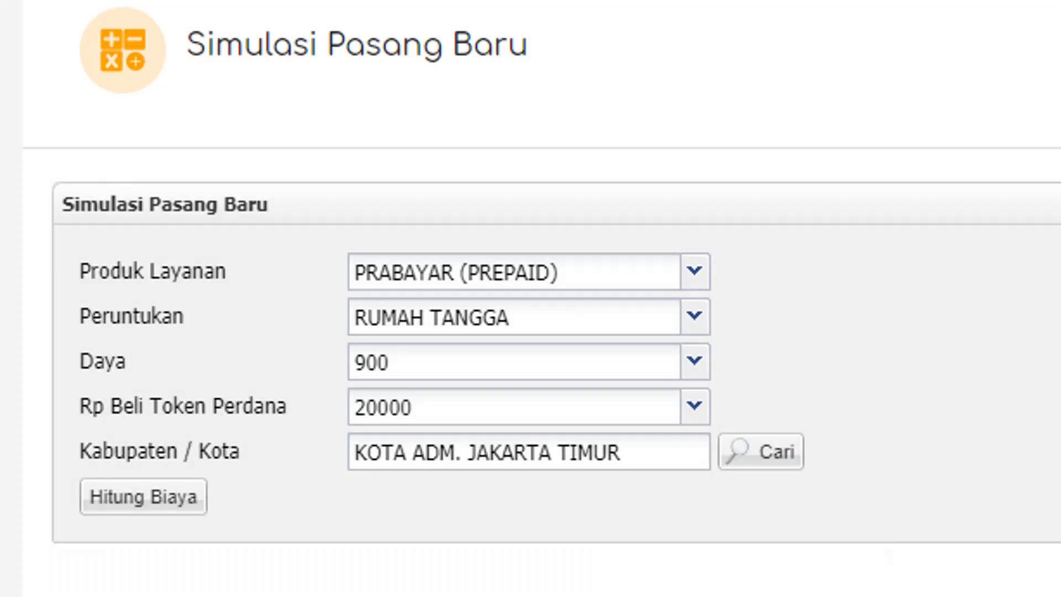
click(175, 499)
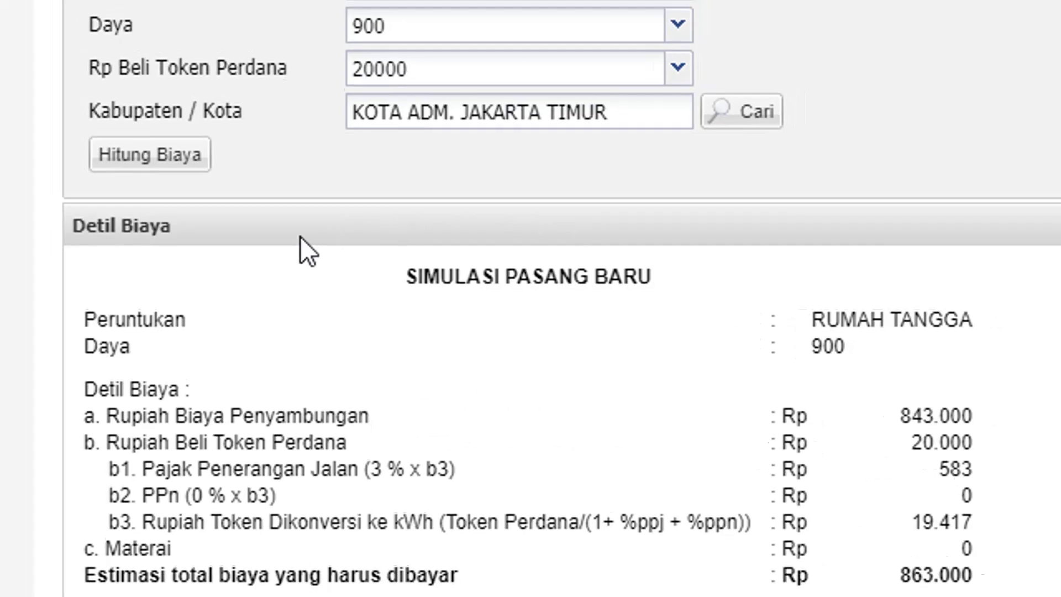
scroll(277, 317, up, 2)
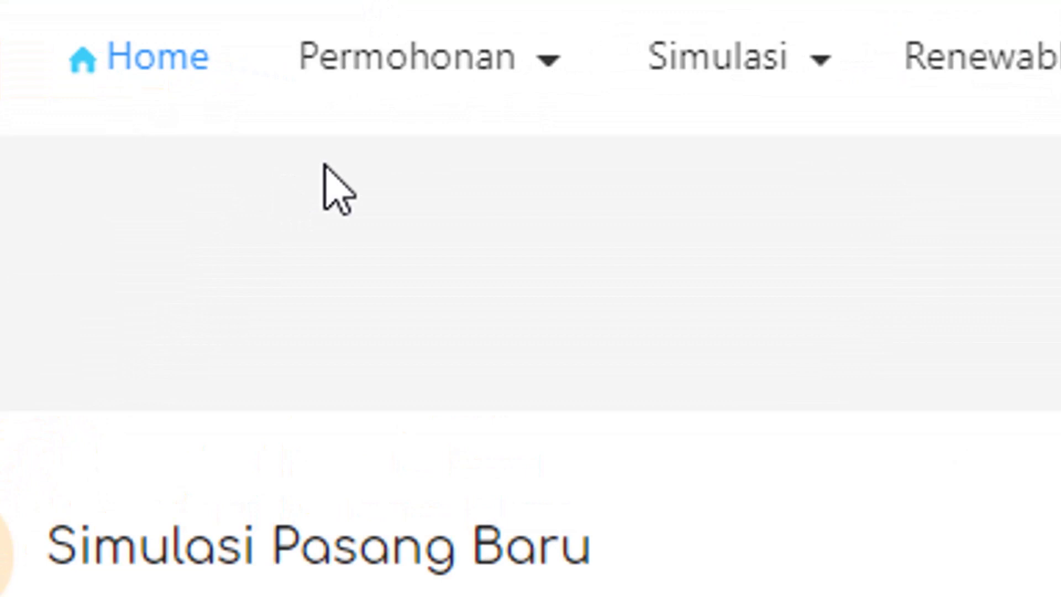
Start a Permohonan > Pasang Baru application, agree to the terms with SETUJU, and acknowledge the notice.
mouse_move(407, 107)
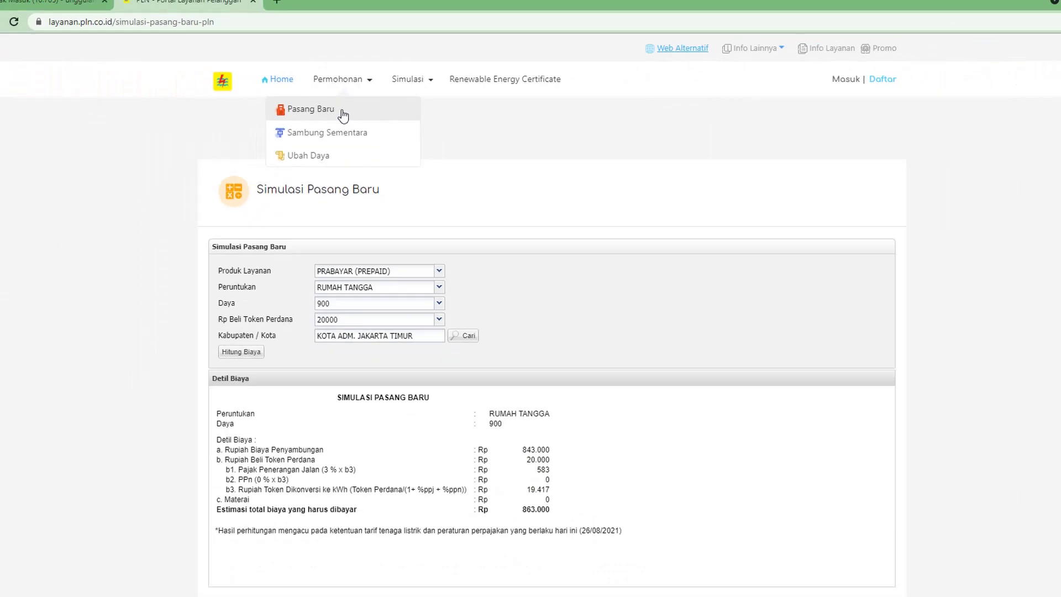
click(417, 194)
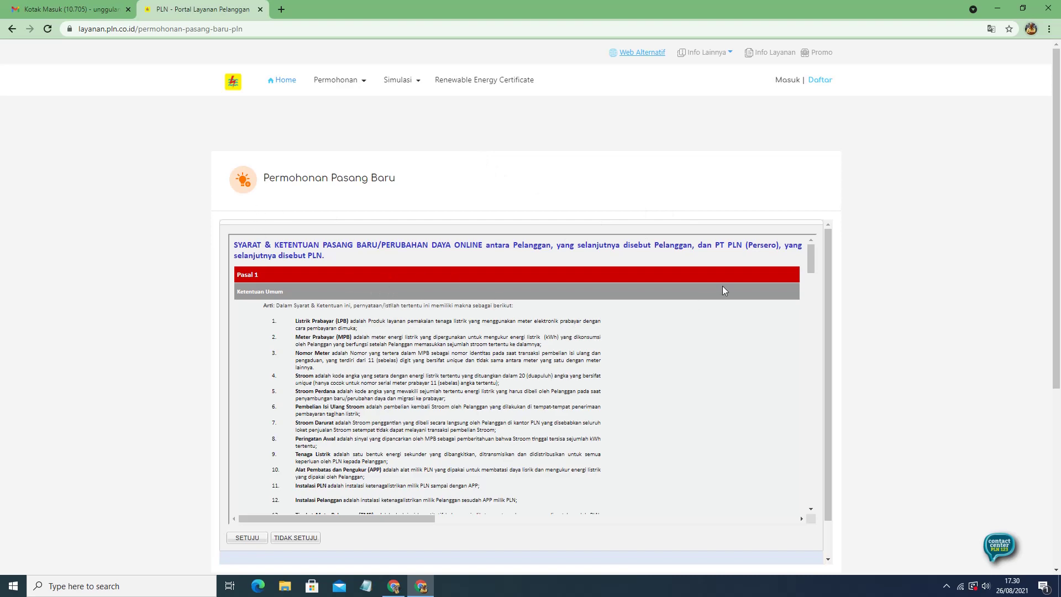
drag(813, 262, 812, 500)
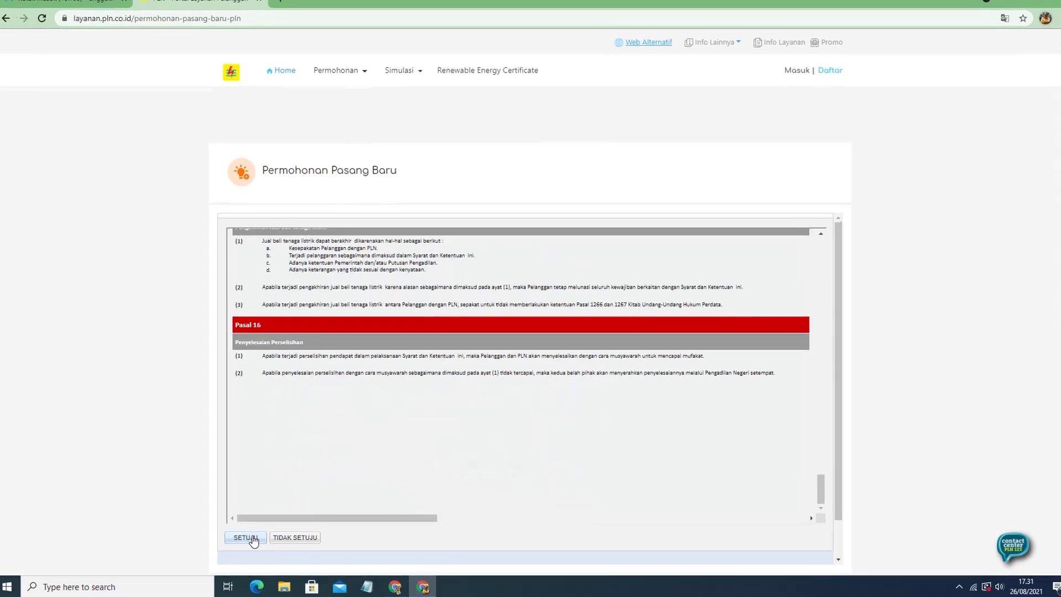
click(249, 539)
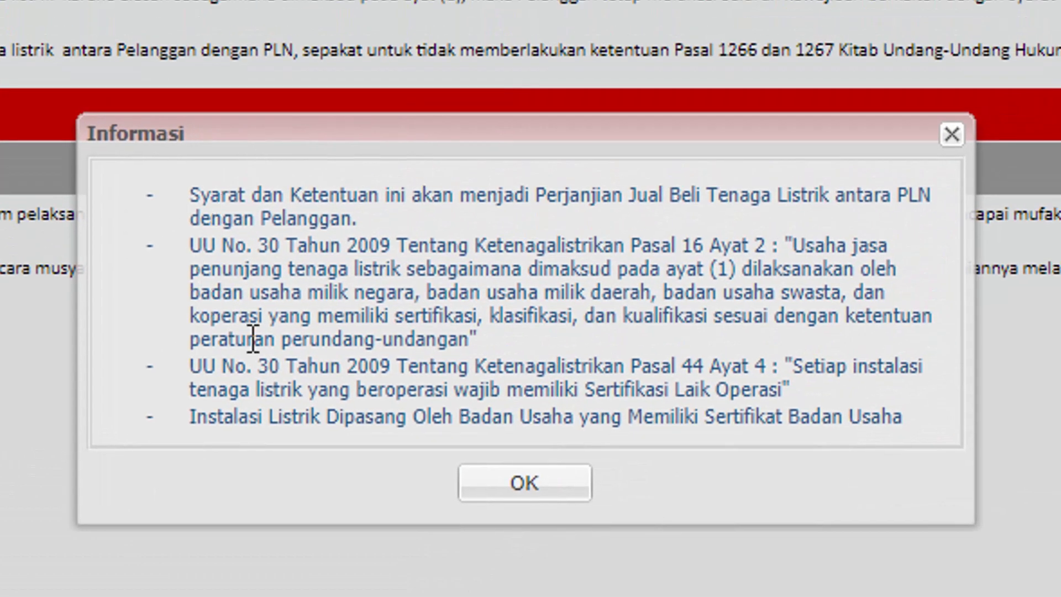
click(562, 482)
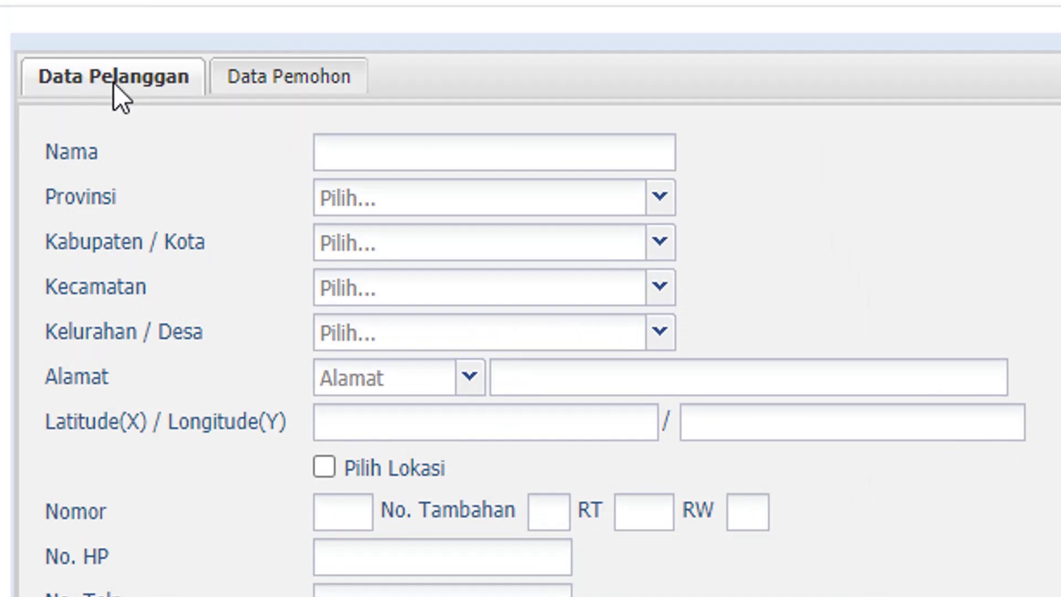
Enter the customer's name and pick their province, city, district and village.
click(373, 159)
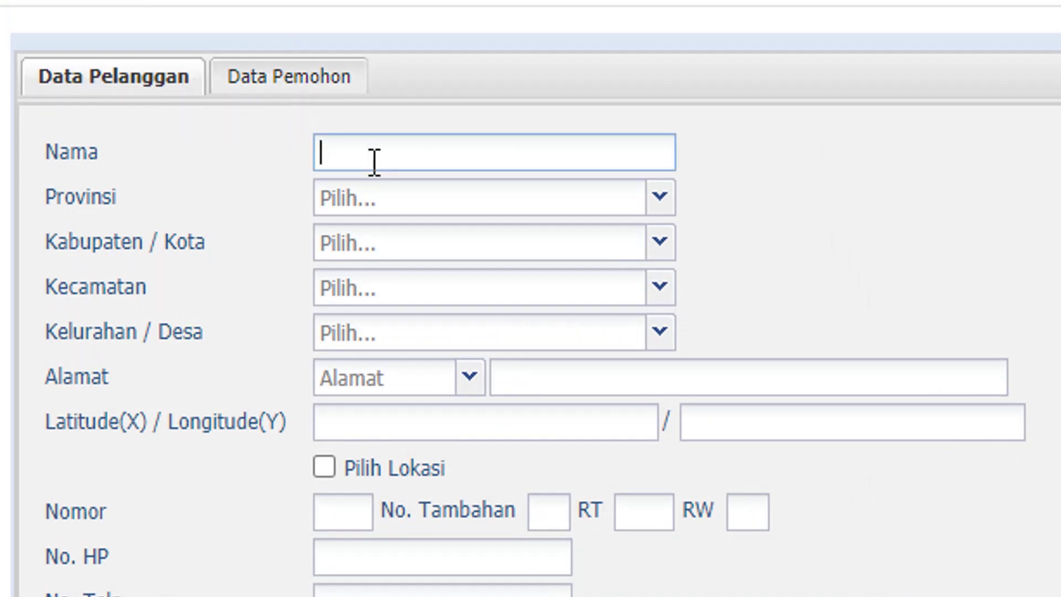
text(ungg)
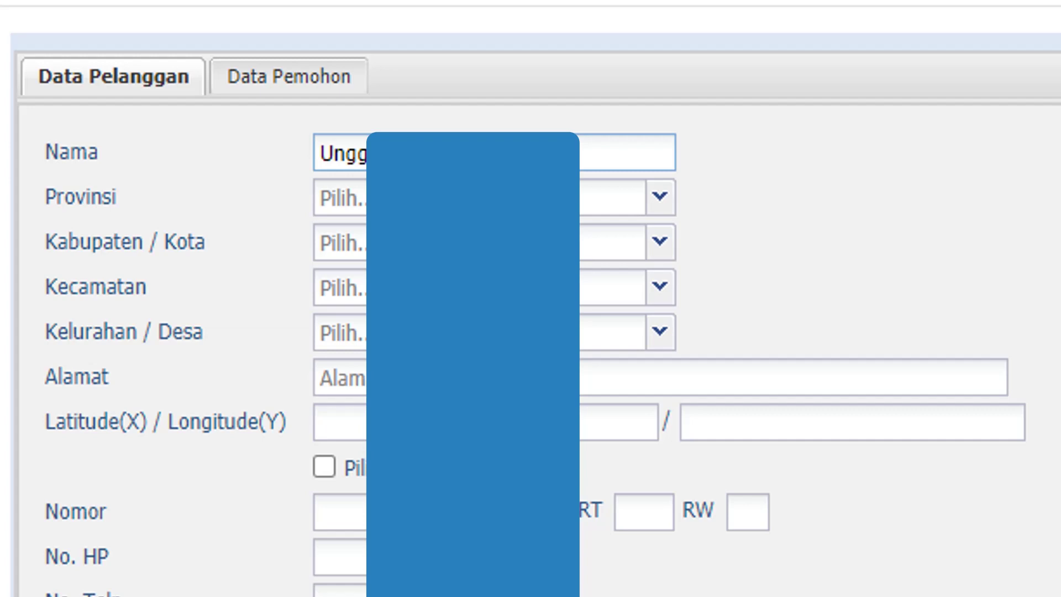
click(671, 212)
click(586, 410)
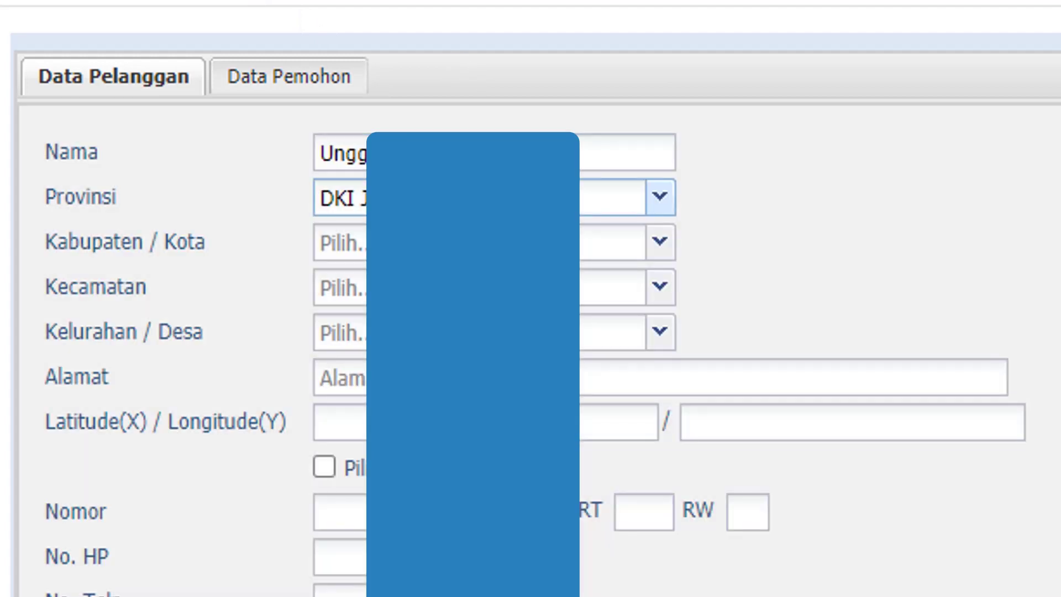
click(657, 243)
click(584, 418)
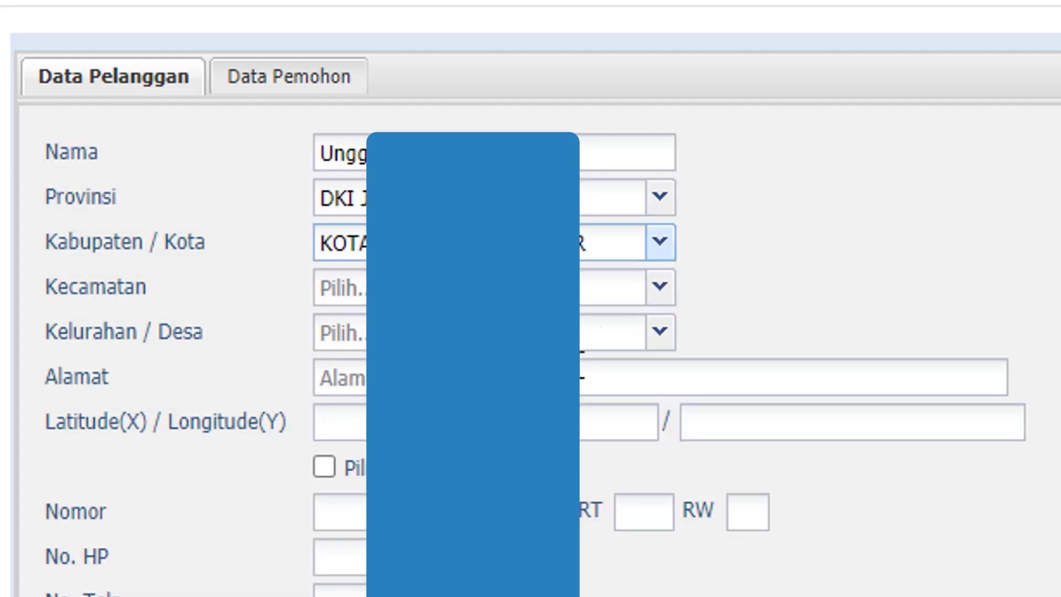
click(659, 288)
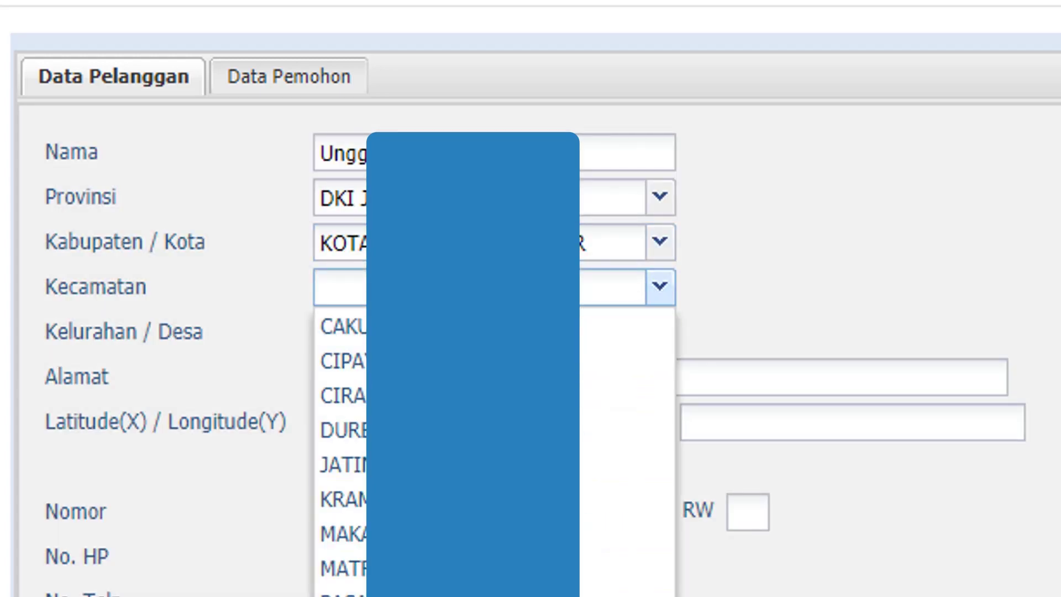
click(613, 590)
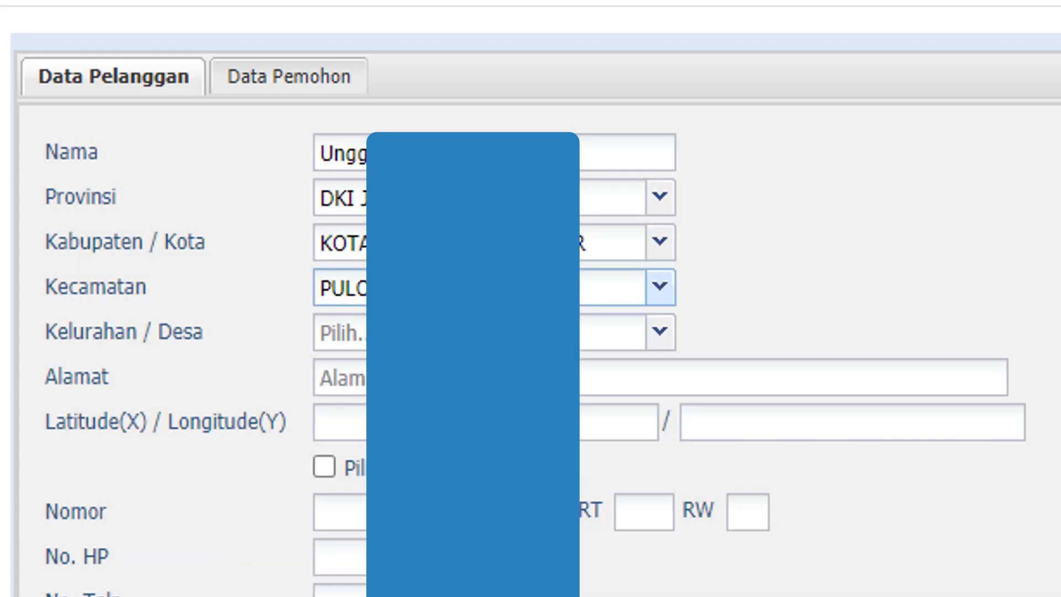
click(659, 331)
click(552, 579)
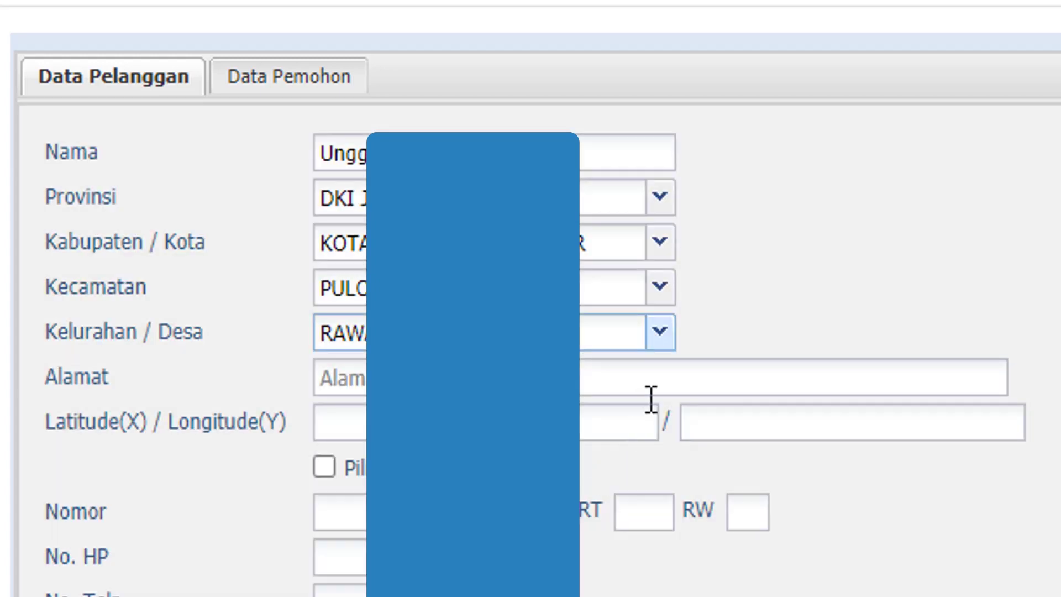
Set address type JALAN, enter the street, tag the map location and house number 21.
click(343, 377)
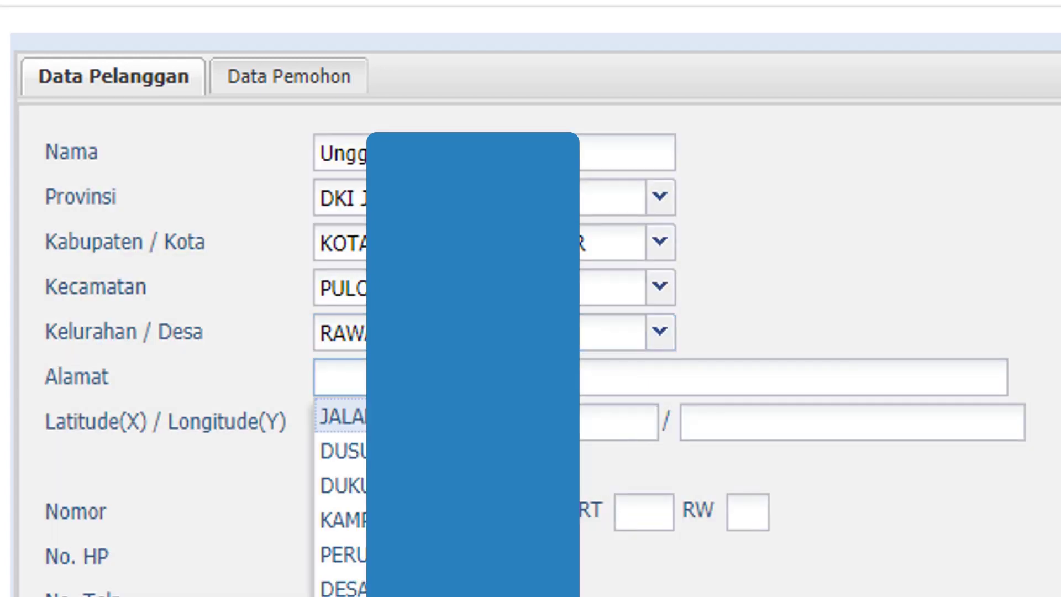
click(331, 407)
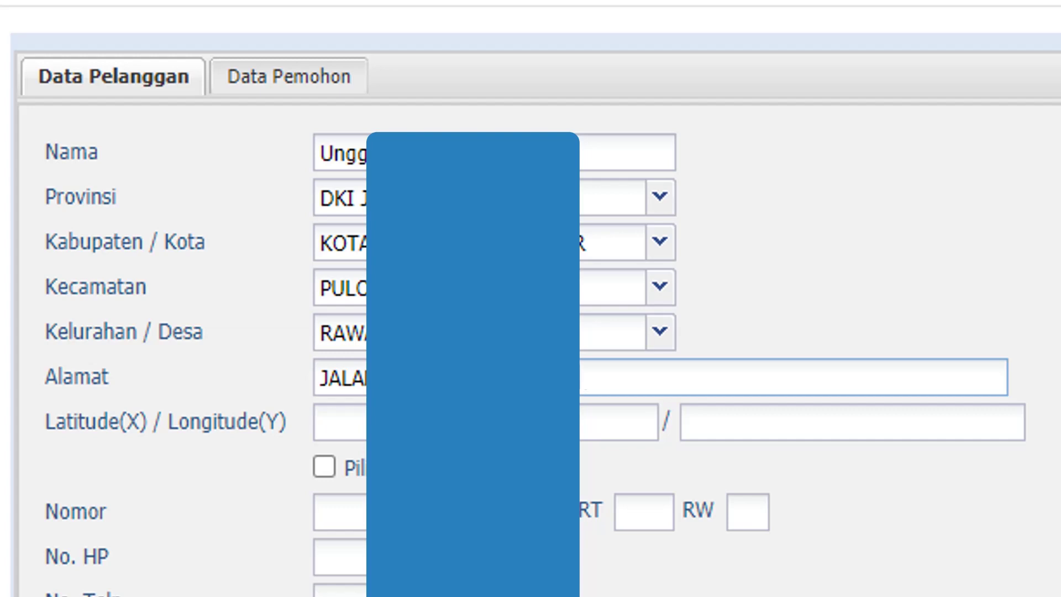
text(V)
click(338, 419)
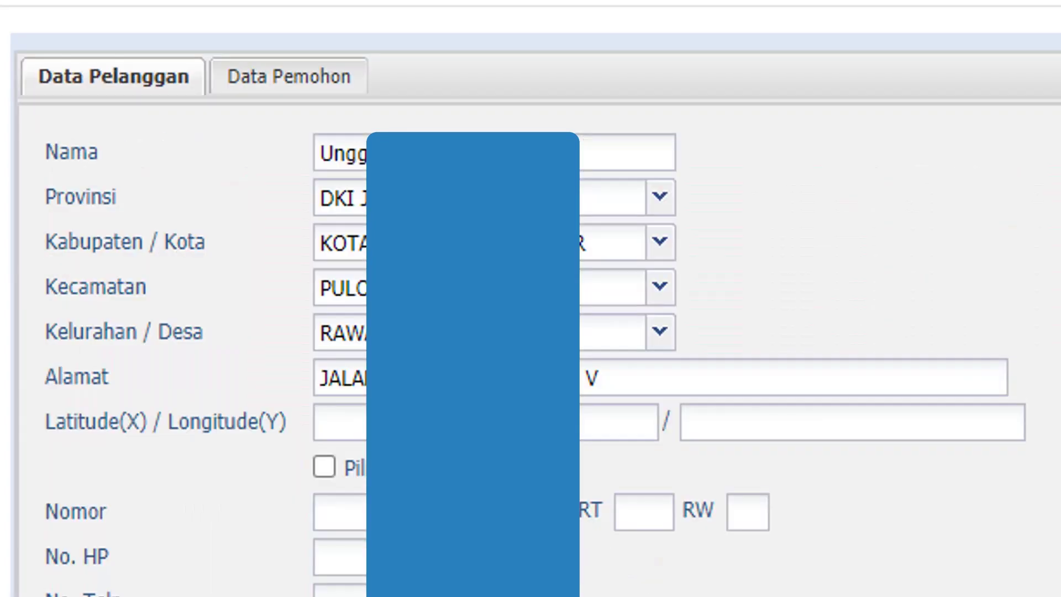
click(348, 521)
text(21)
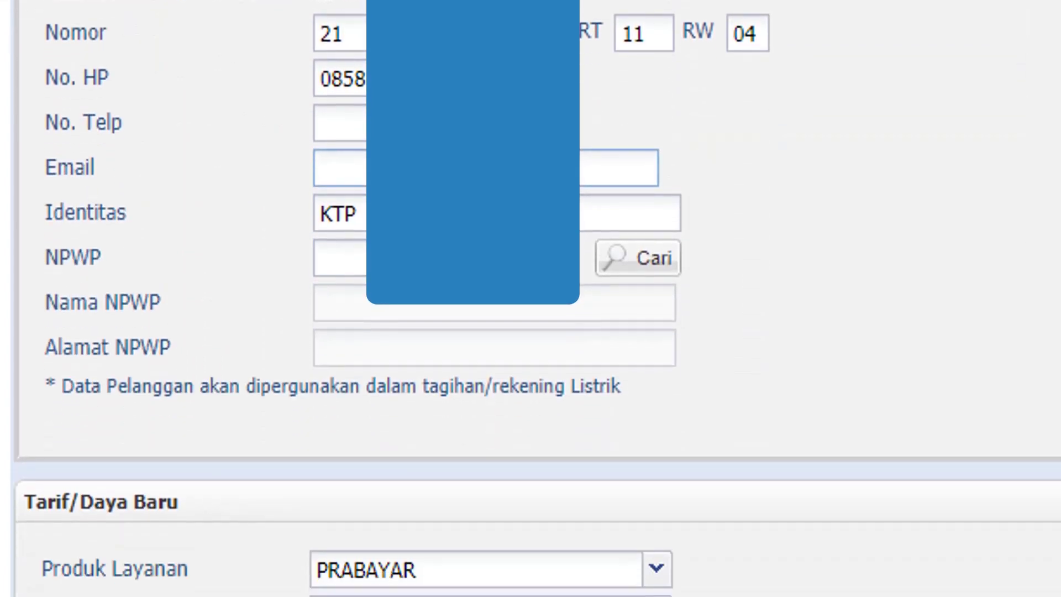
text(ungg)
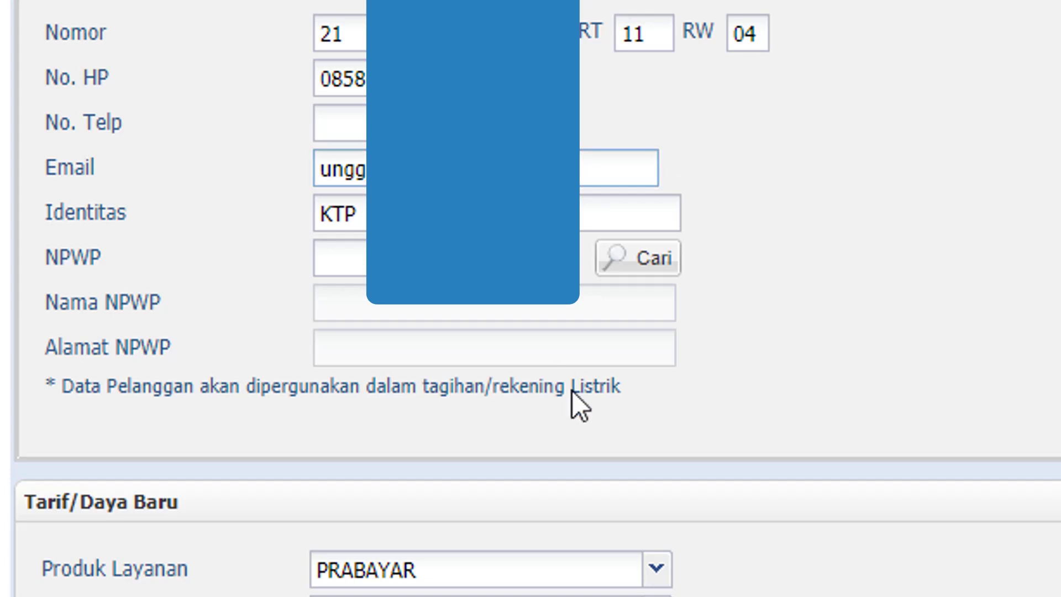
Paste the customer's NPWP number so Nama NPWP and Alamat NPWP fill in.
right_click(442, 255)
click(636, 29)
scroll(530, 298, down, 2)
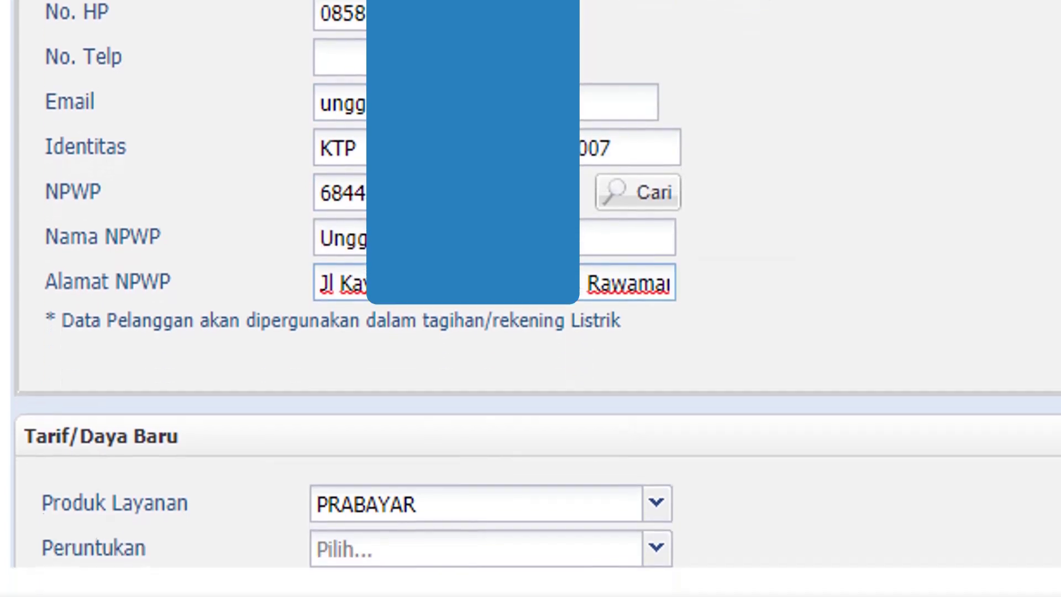
scroll(531, 298, down, 4)
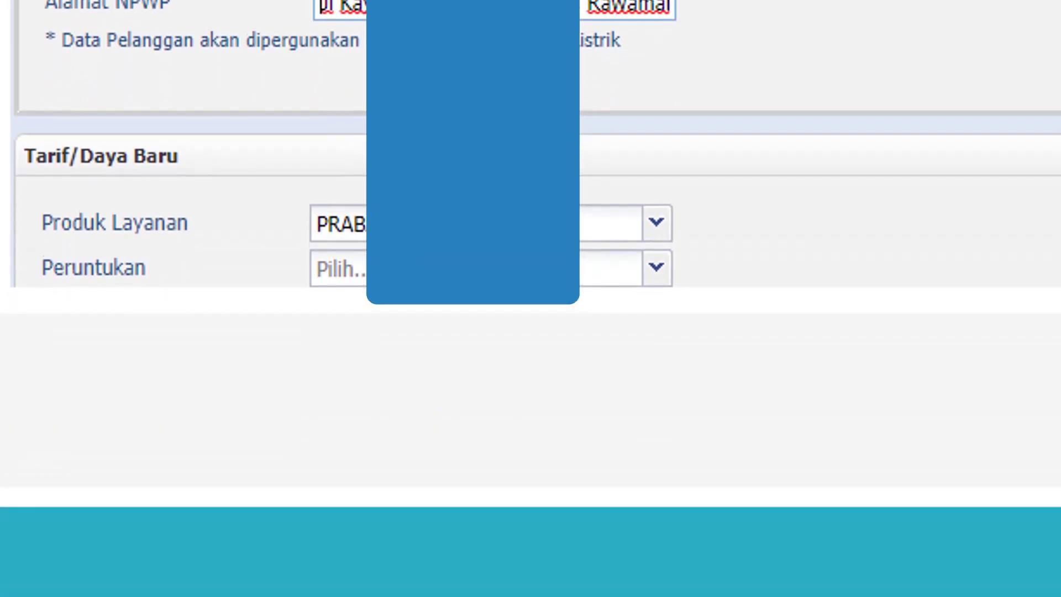
scroll(530, 298, down, 1)
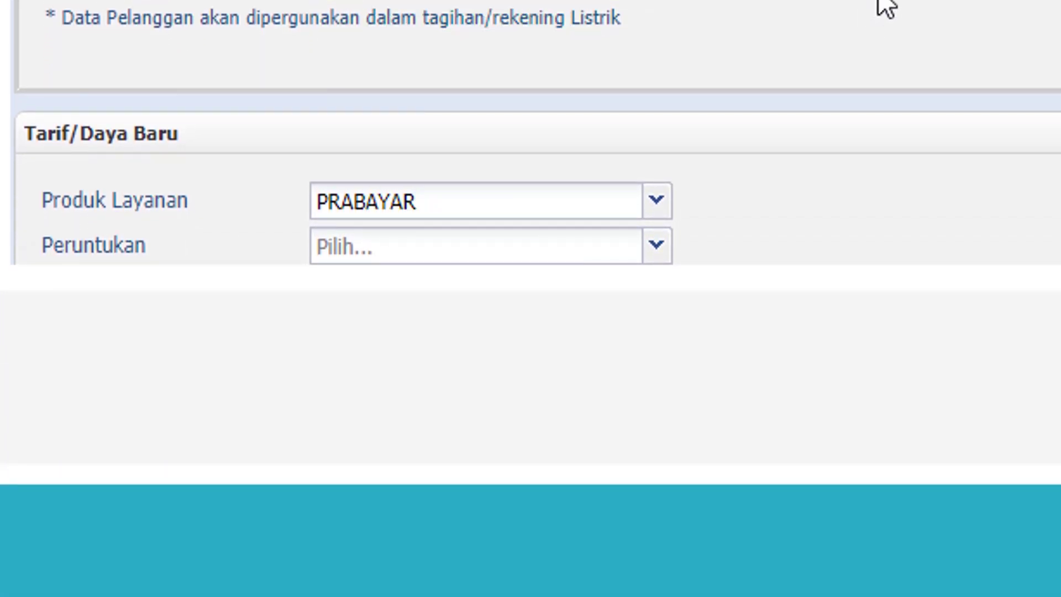
Set Peruntukan to RUMAH TANGGA, Keperluan to RUMAH KOST / KONTRAK / SEWA, and Daya to 900.
click(655, 254)
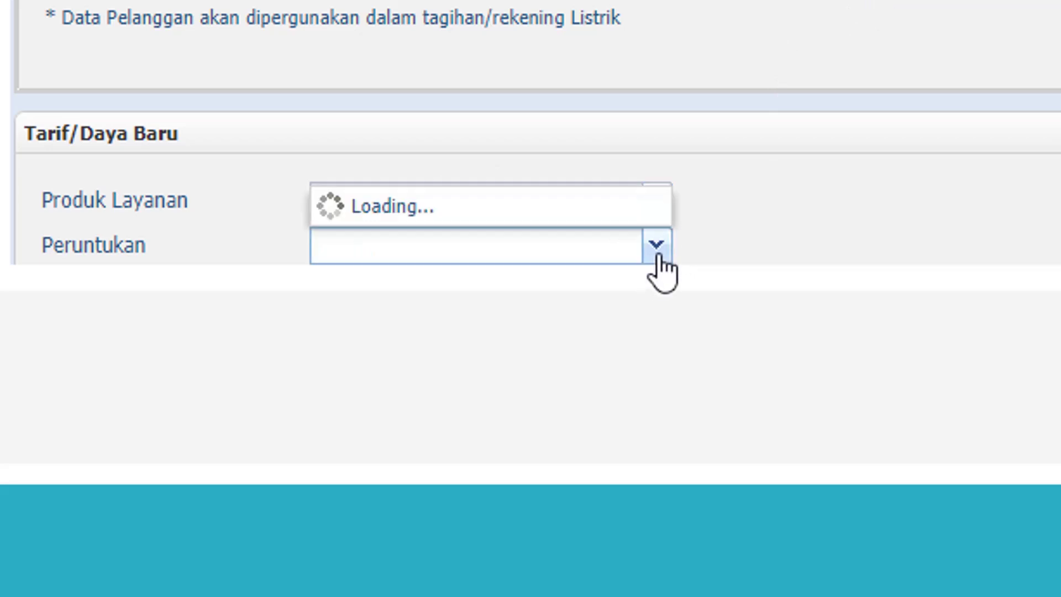
click(542, 176)
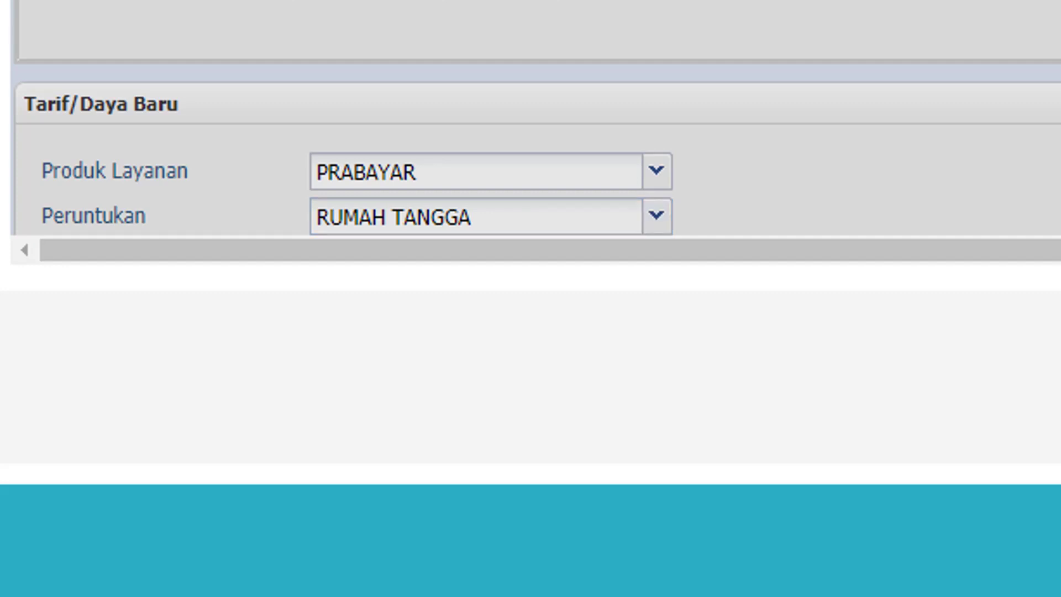
scroll(746, 5, down, 3)
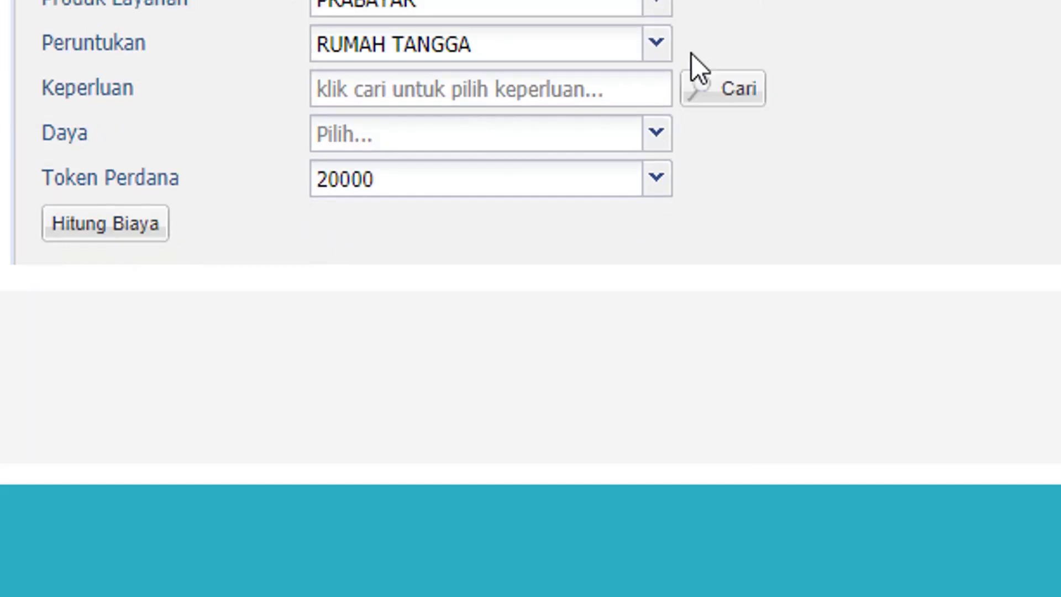
click(642, 91)
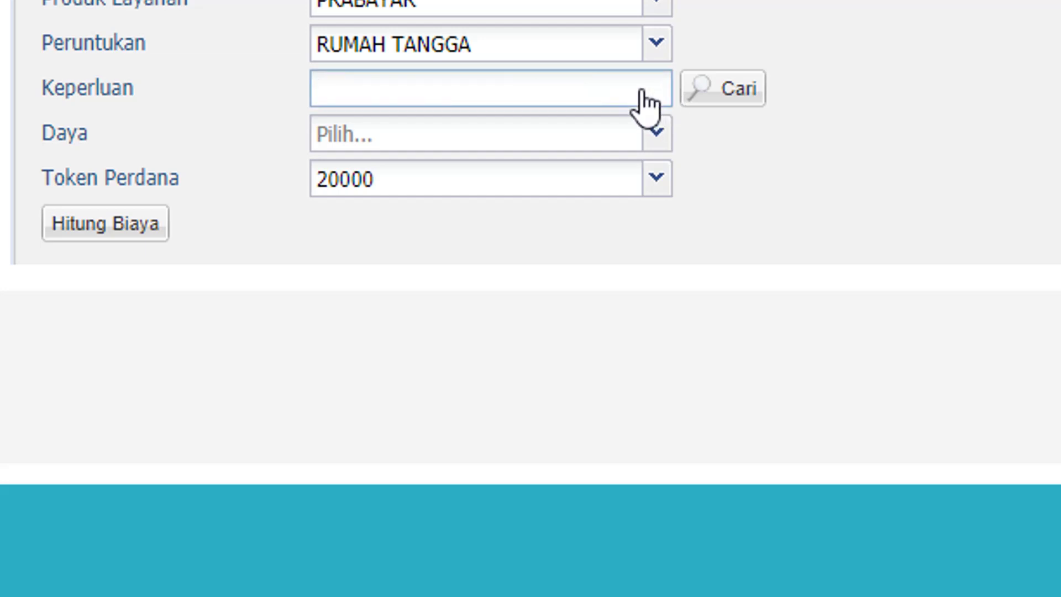
click(719, 93)
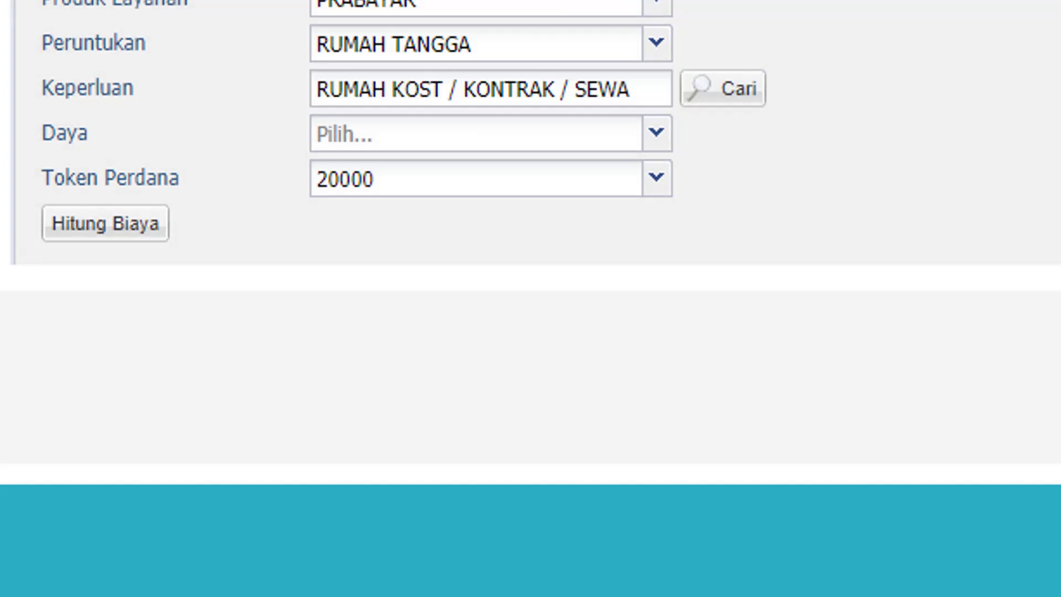
click(665, 137)
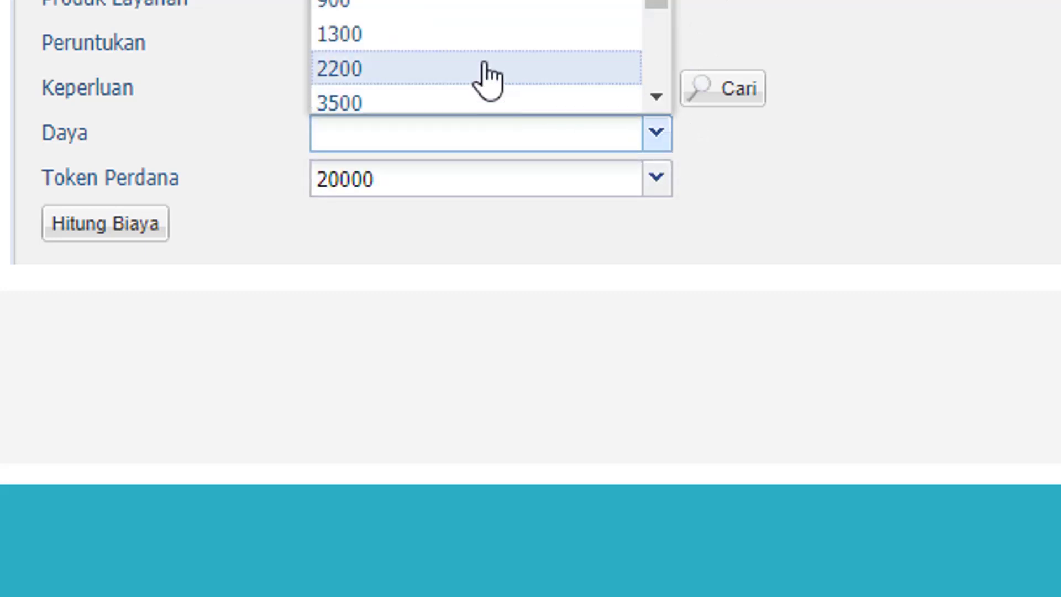
click(463, 11)
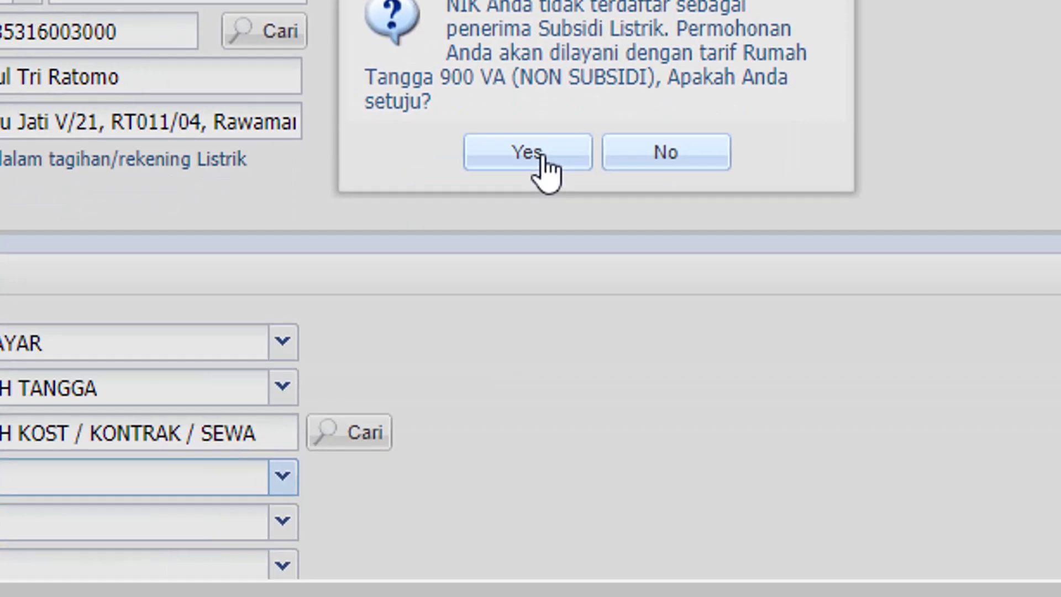
Confirm the non-subsidised tariff, set Sudah memiliki SLO to TIDAK (BELUM ADA SLO), and close the notice.
click(369, 332)
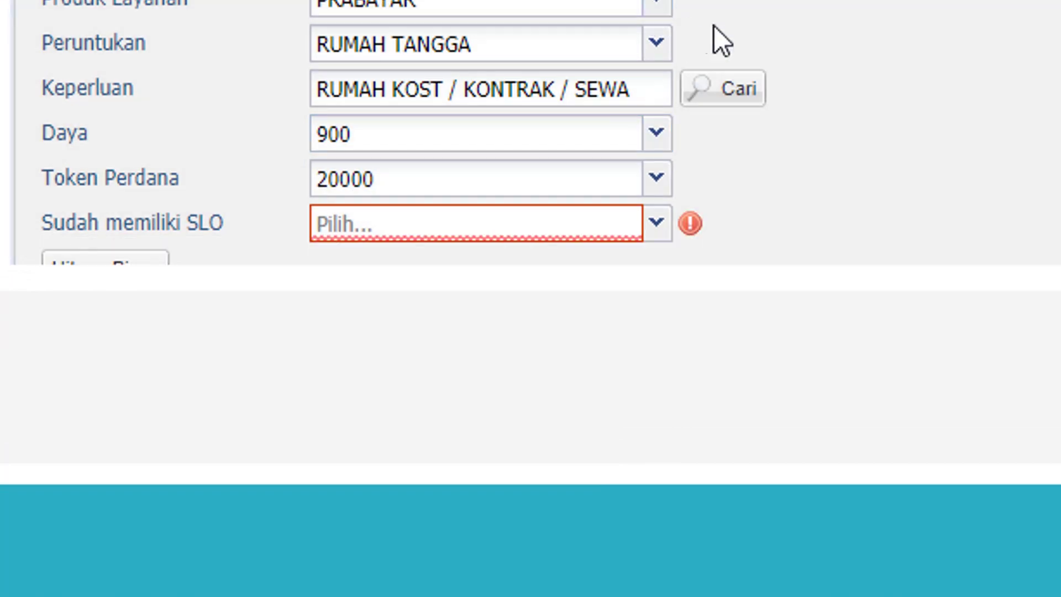
scroll(704, 28, down, 1)
scroll(705, 28, down, 1)
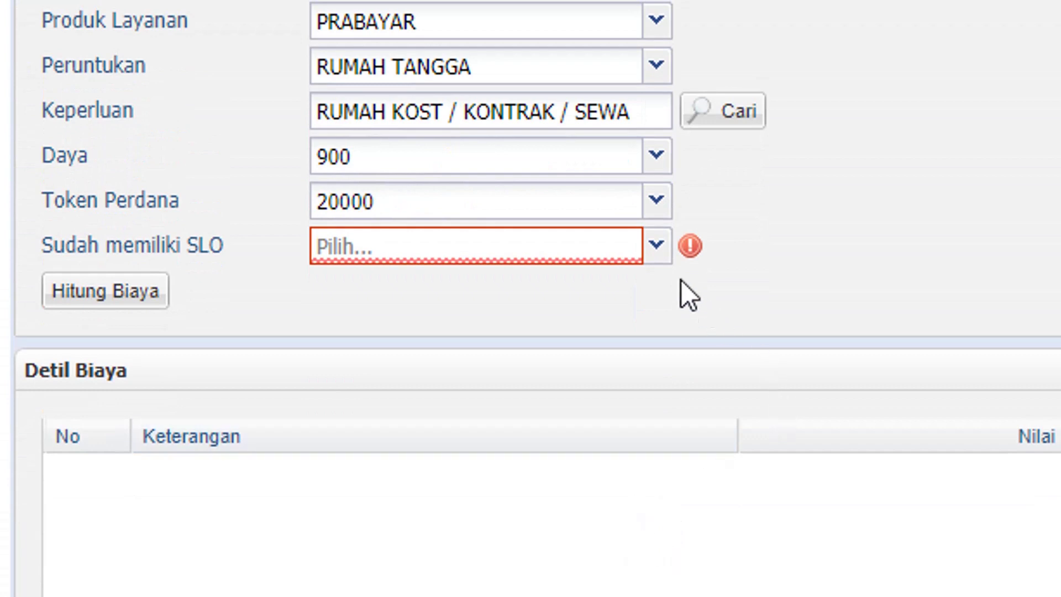
click(661, 251)
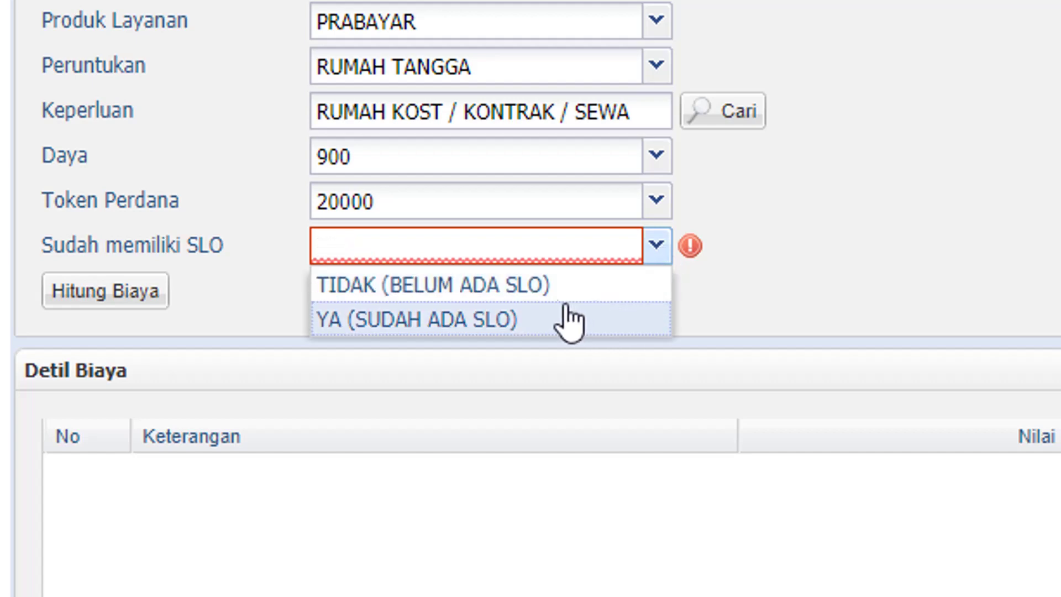
click(541, 306)
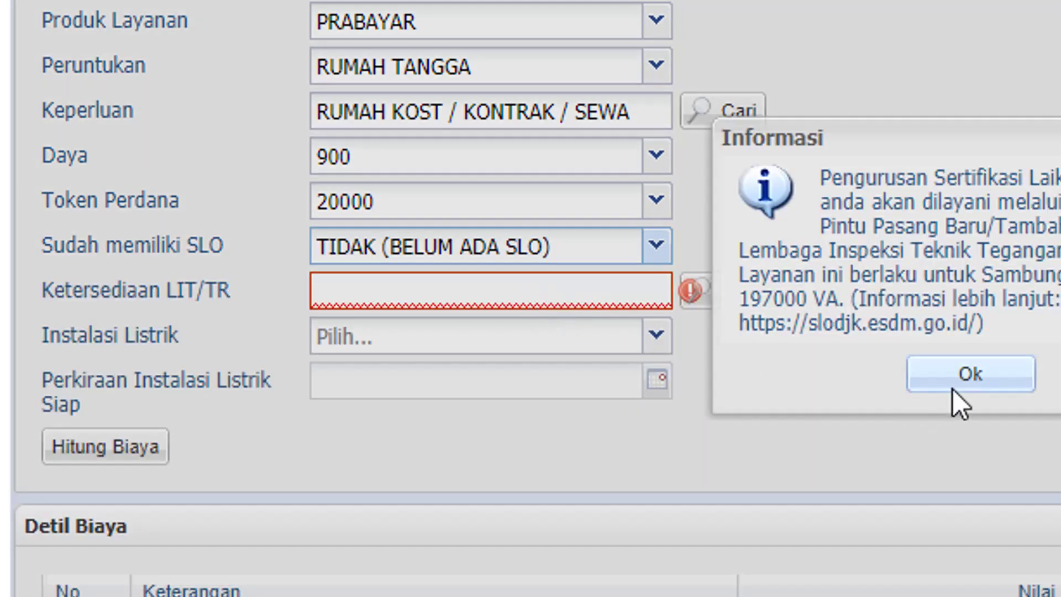
click(982, 380)
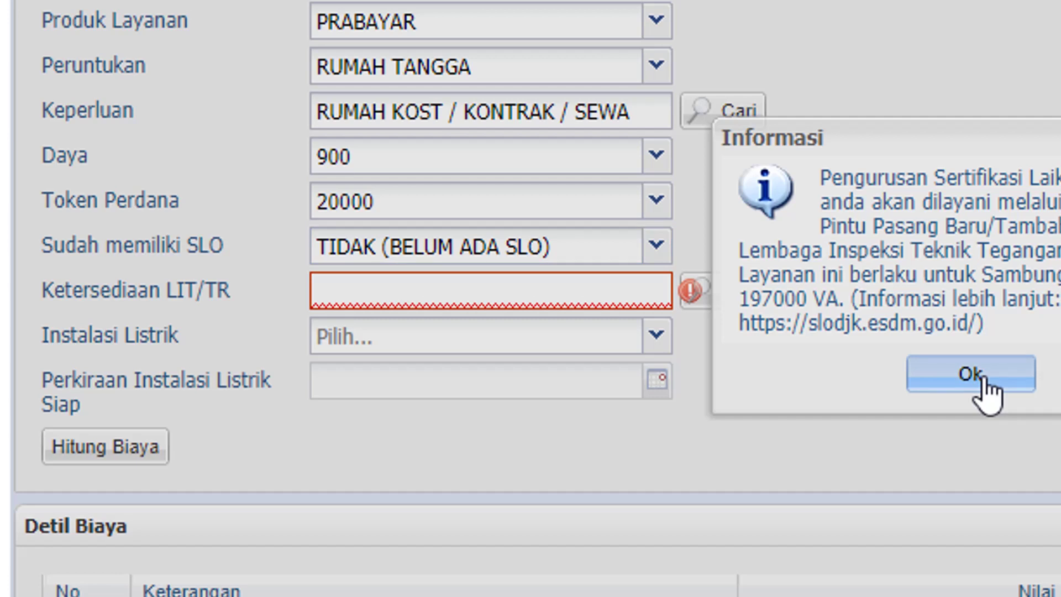
click(984, 386)
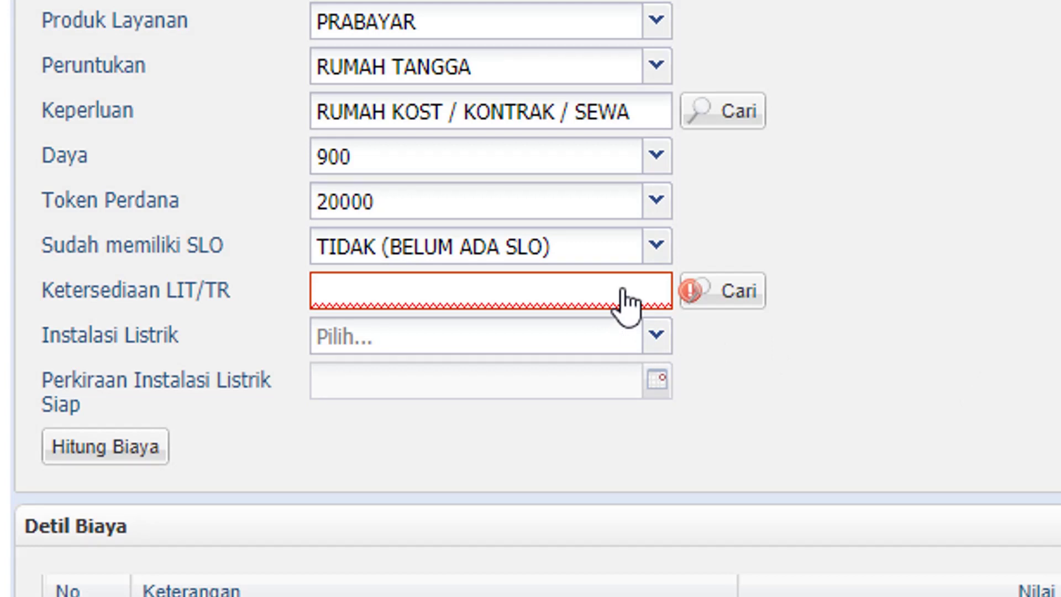
Choose PT. SIPLN for Ketersediaan LIT/TR and set Instalasi Listrik to TERPASANG.
click(741, 293)
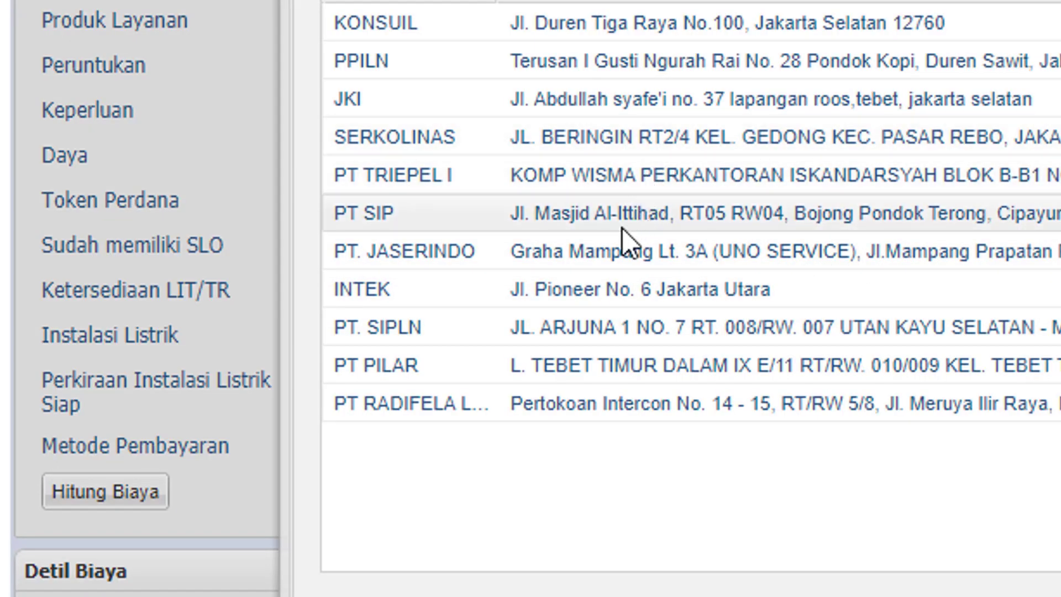
click(876, 329)
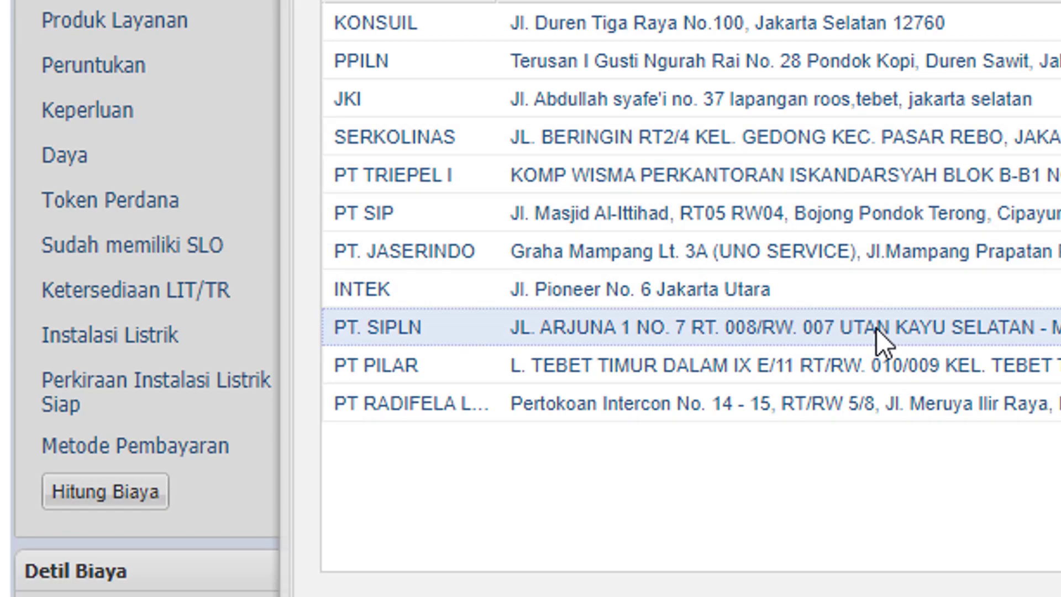
double_click(877, 328)
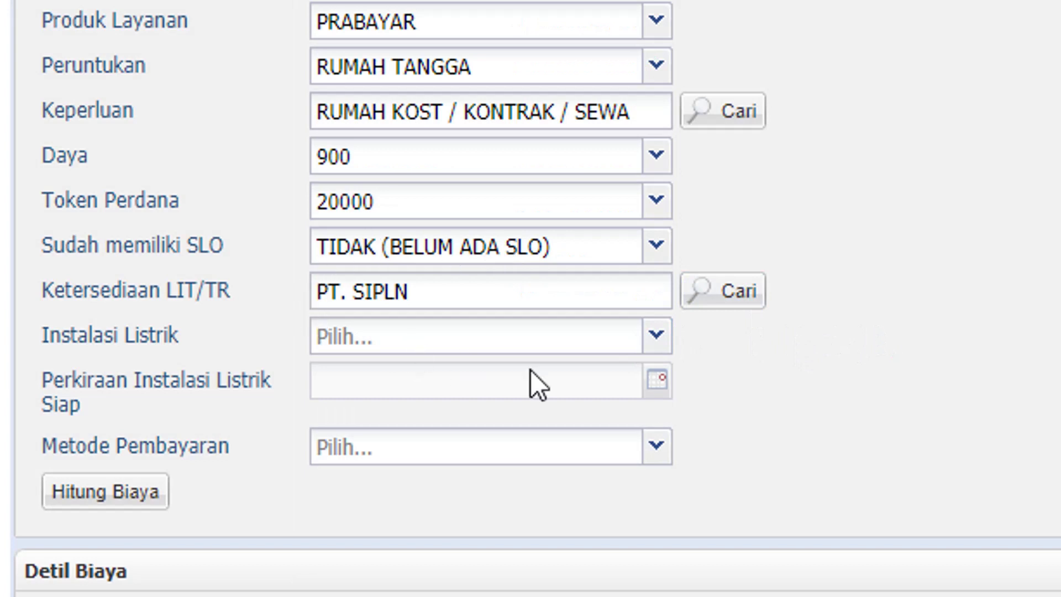
click(657, 334)
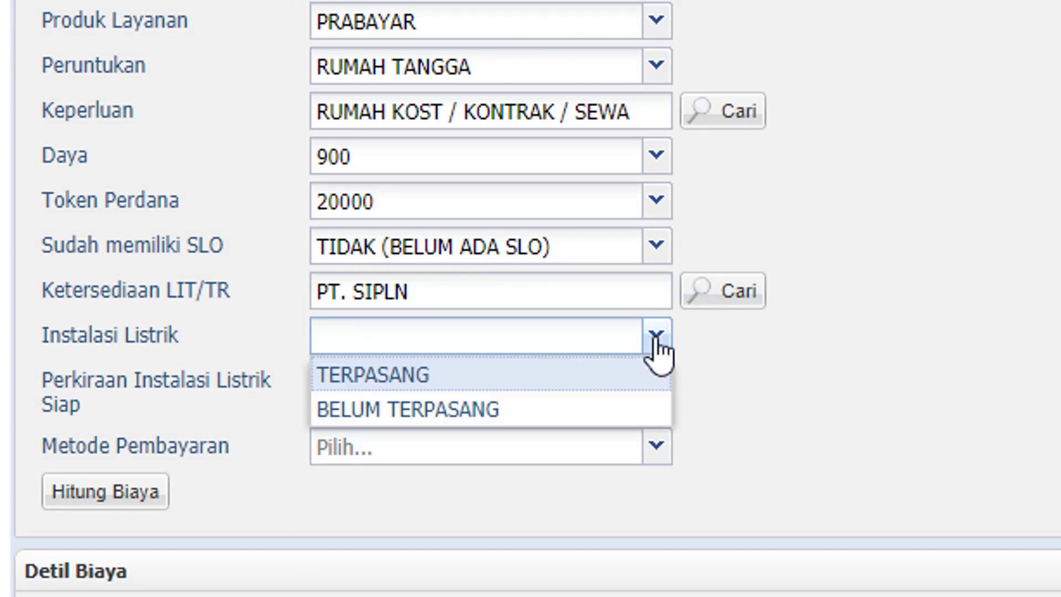
click(455, 385)
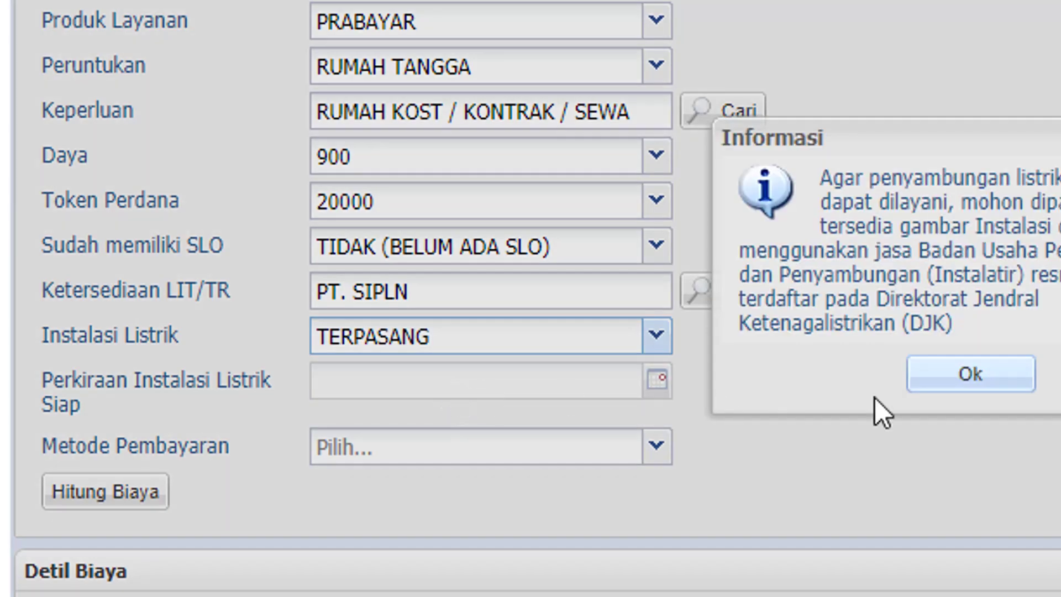
click(986, 382)
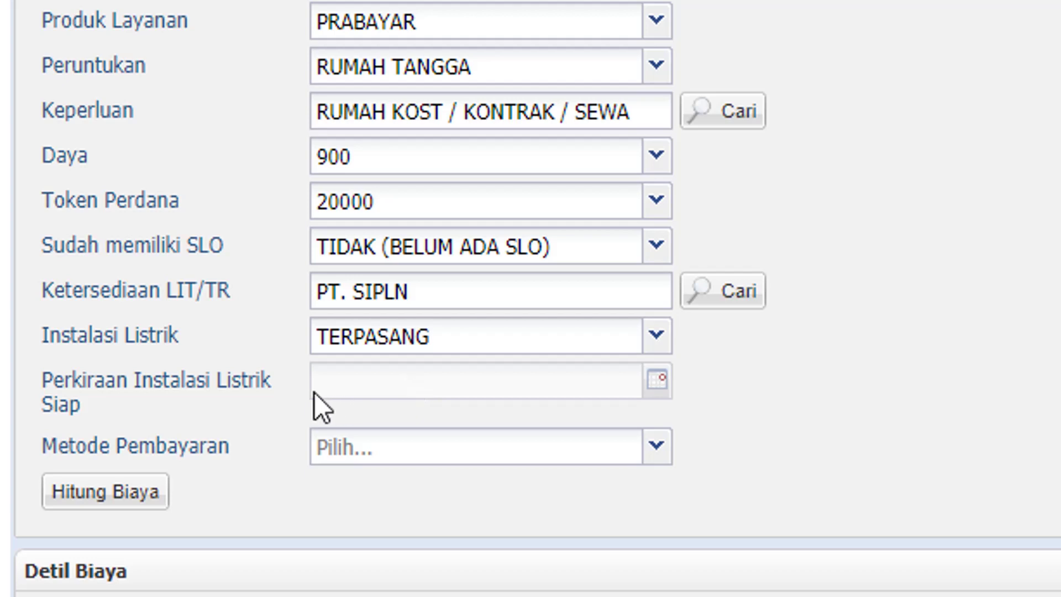
Set Metode Pembayaran to BANK MANDIRI and accept the Multi Payment confirmation.
click(656, 446)
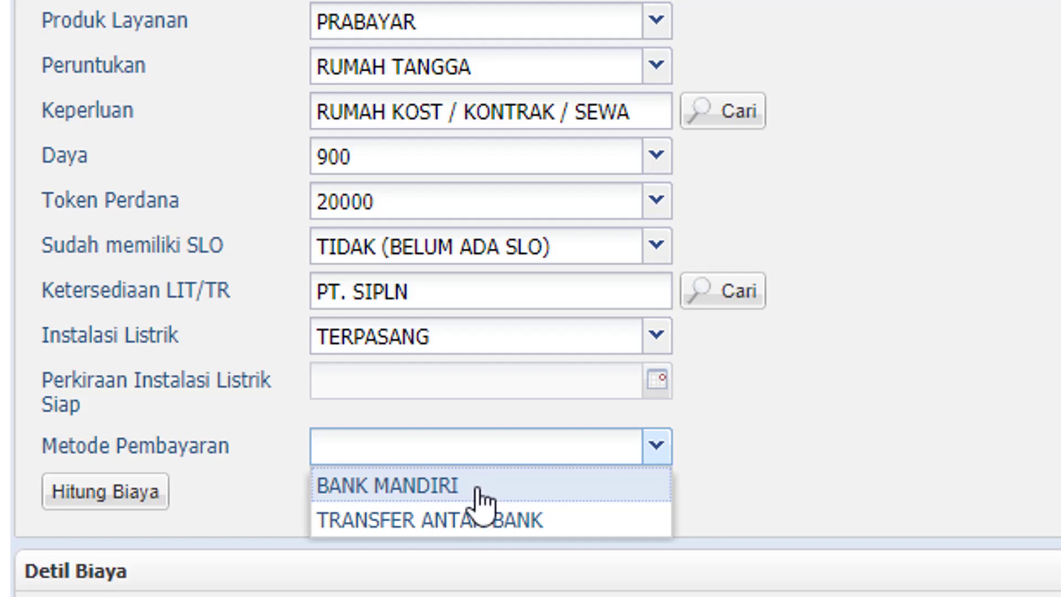
click(572, 496)
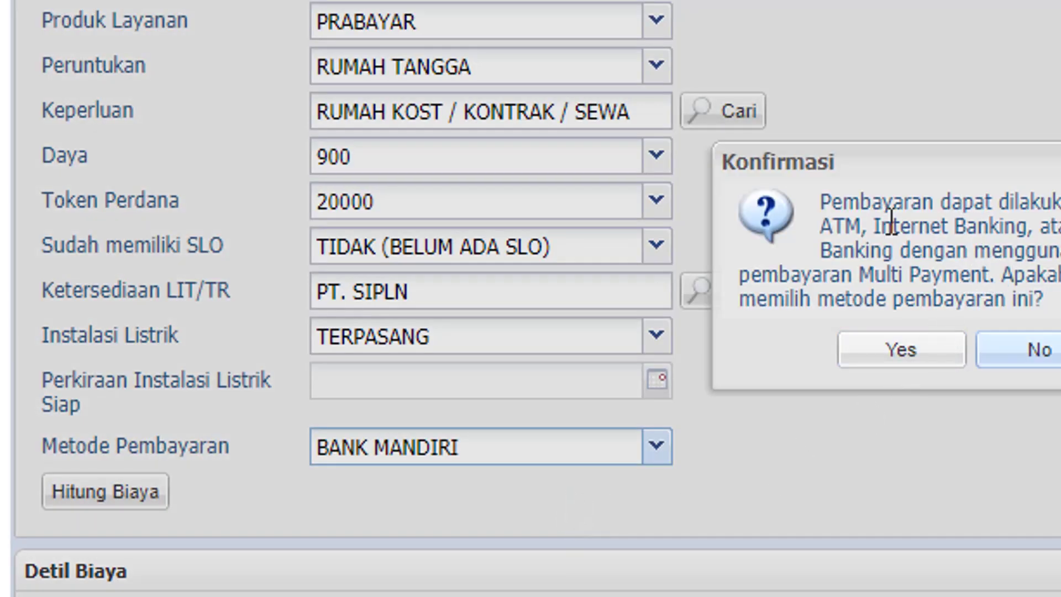
click(911, 360)
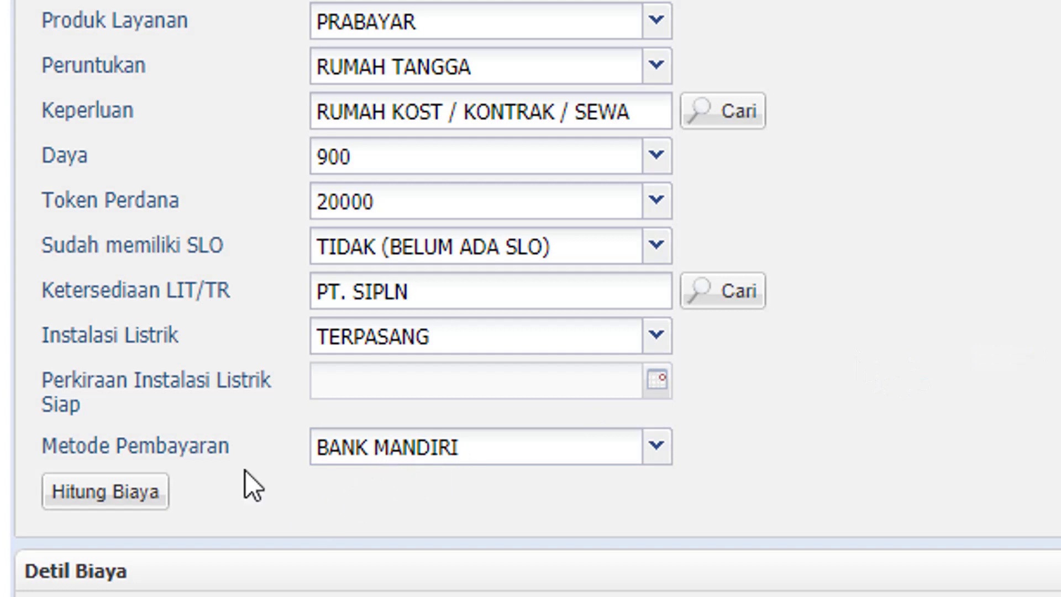
Run Hitung Biaya, dismiss the building-owner warning, and return up to the Data Pemohon tab.
click(129, 511)
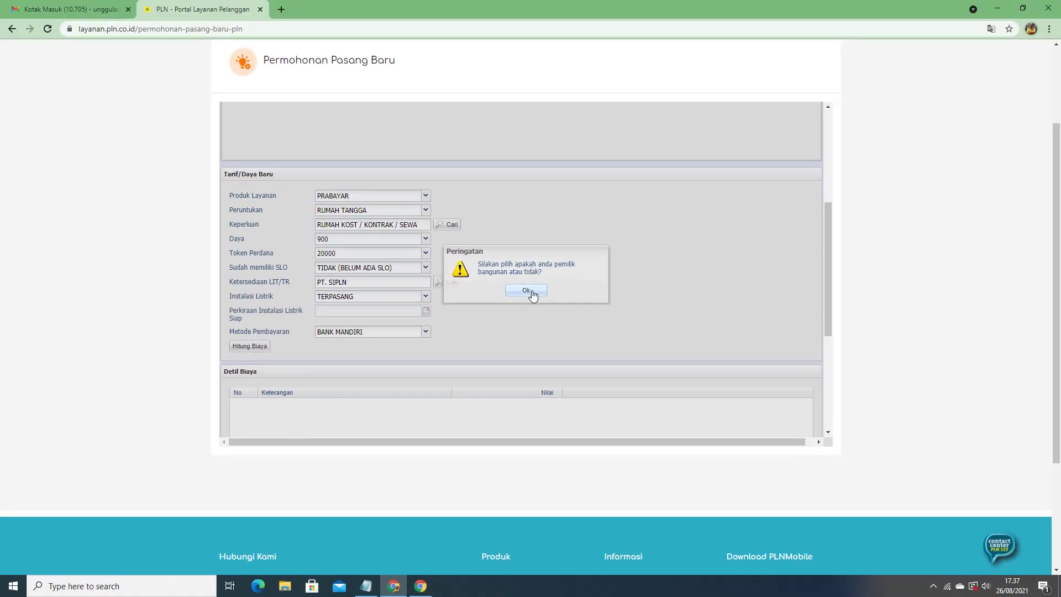
click(526, 291)
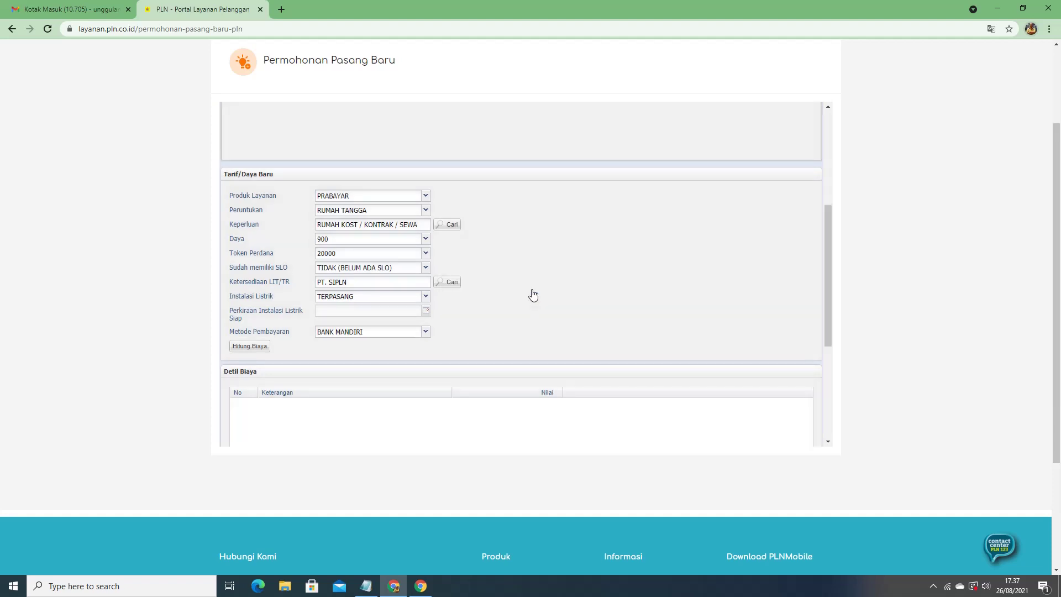
scroll(533, 294, up, 5)
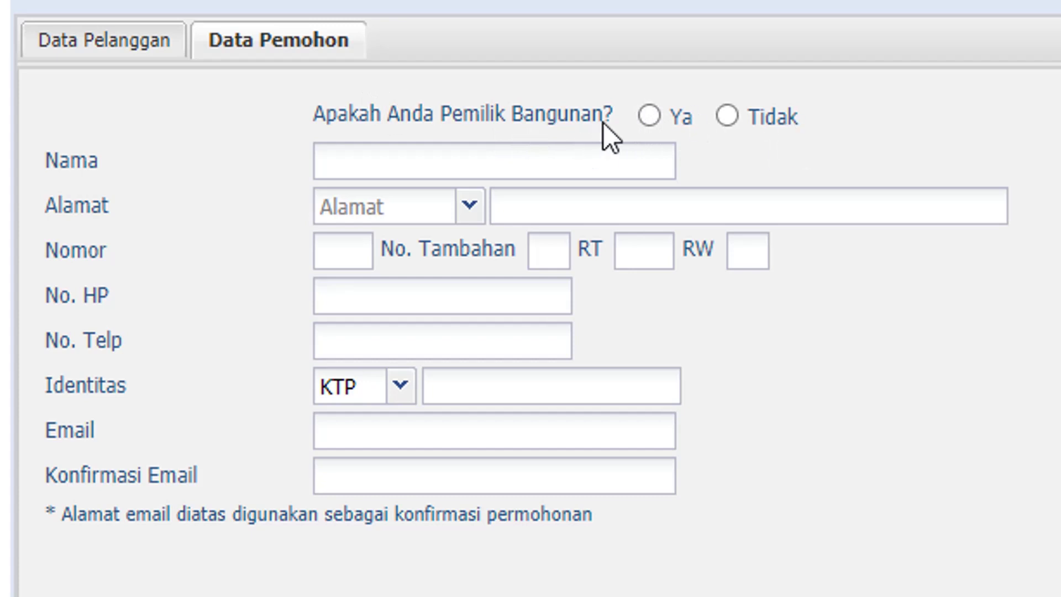
Declare building ownership, re-enter the applicant's email in Konfirmasi Email, and calculate the cost (Total Biaya 923,000).
click(650, 115)
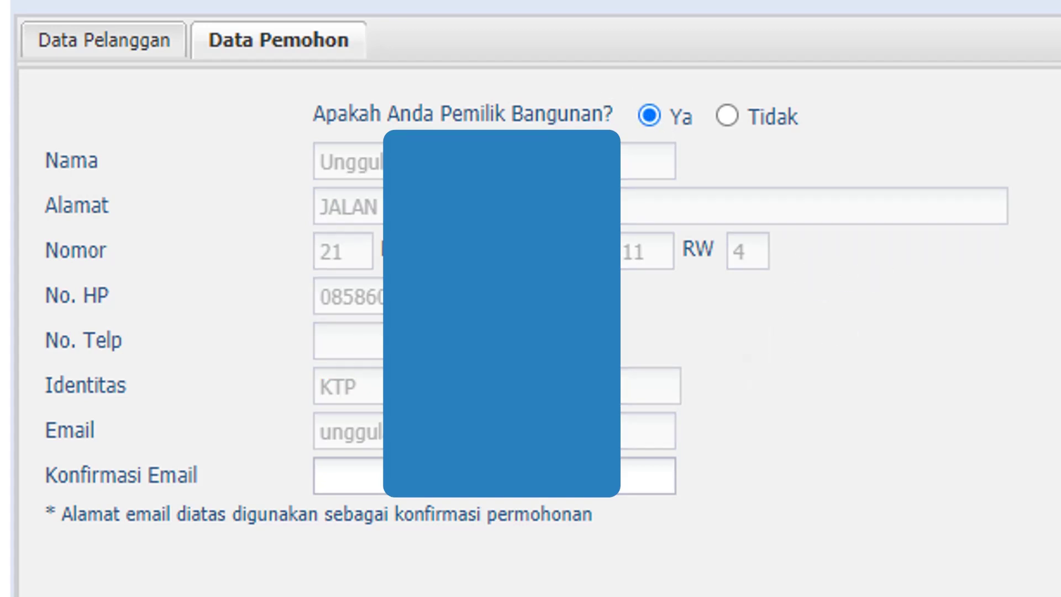
click(644, 476)
text(unggu)
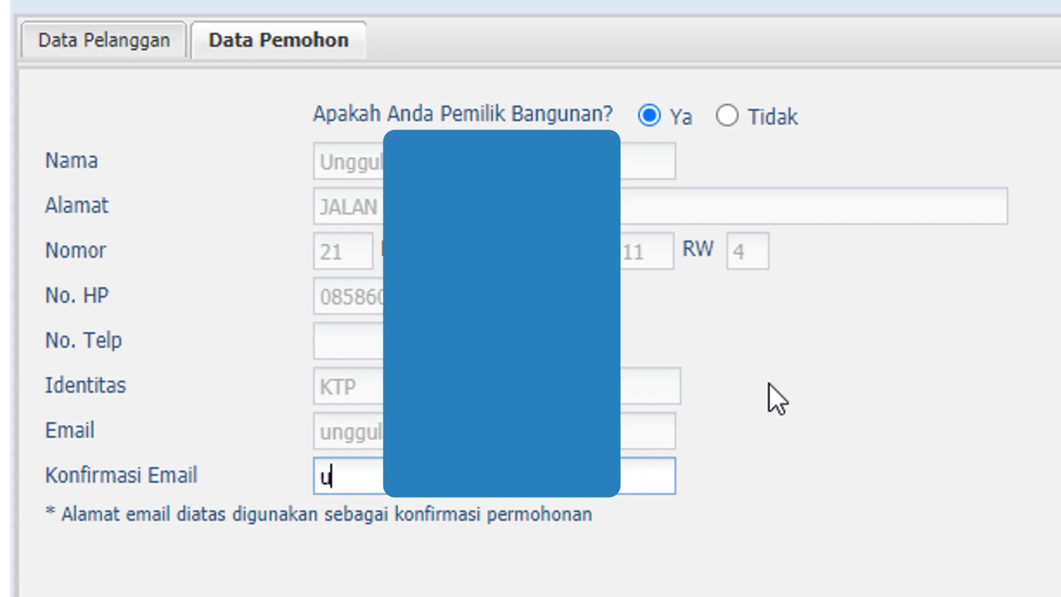
text(l)
scroll(850, 479, down, 15)
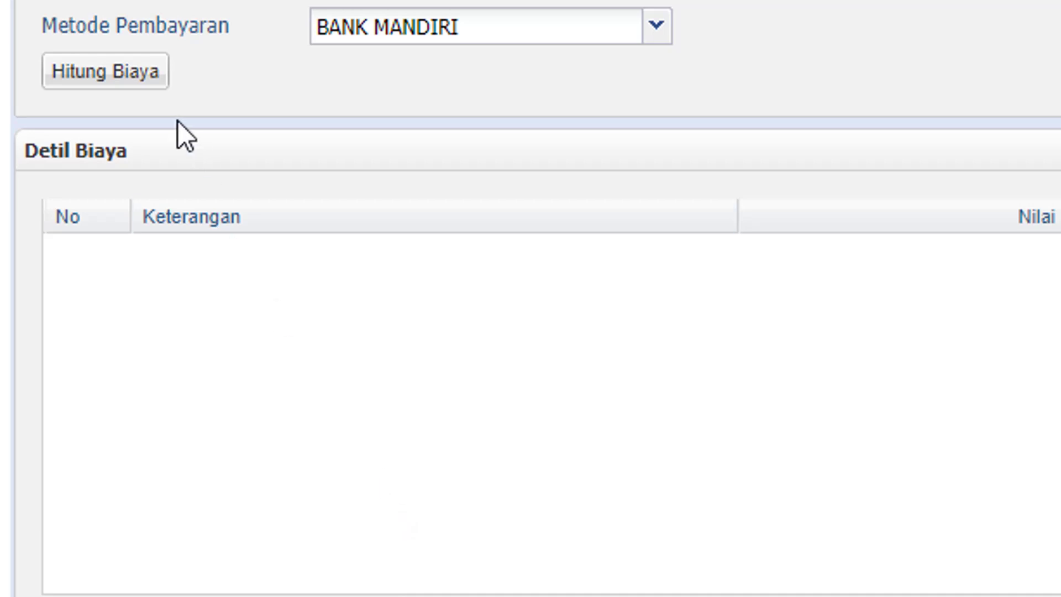
click(145, 72)
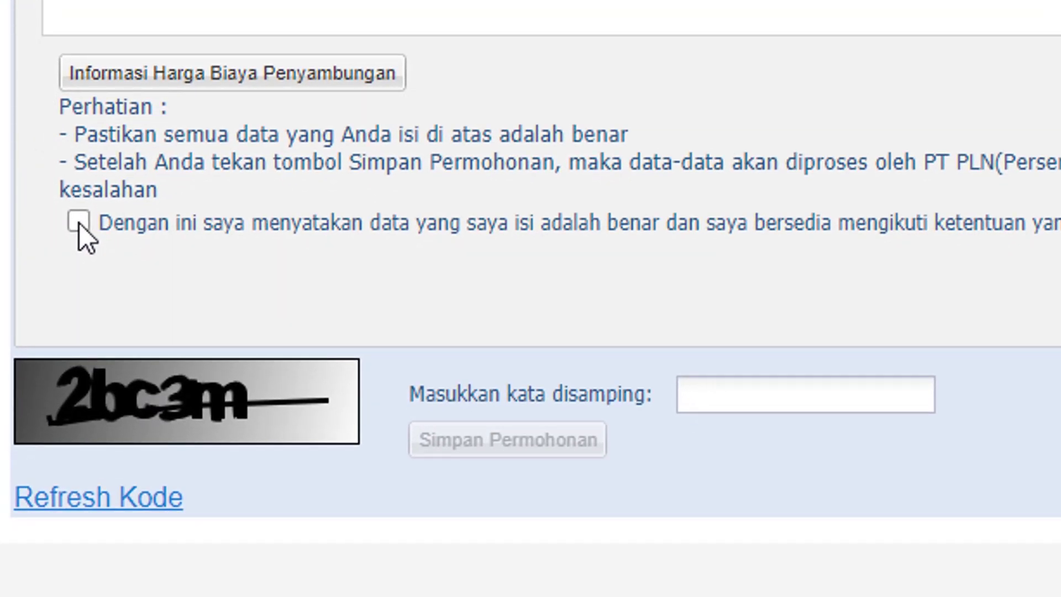
Agree to the data-accuracy declaration and enter a refreshed captcha.
click(78, 223)
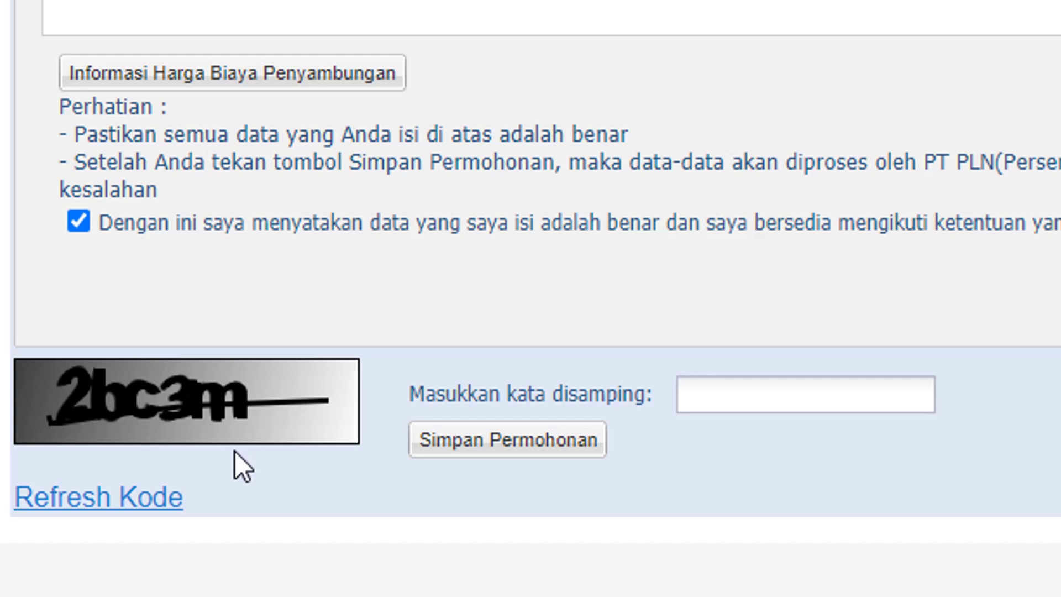
click(139, 496)
click(137, 504)
click(135, 505)
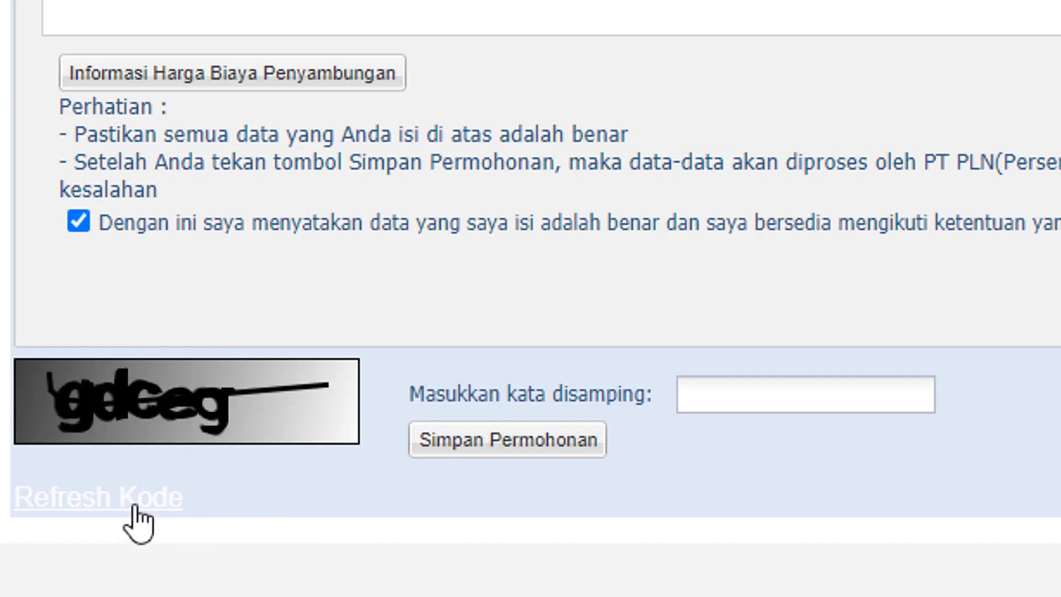
click(761, 396)
text(gdced)
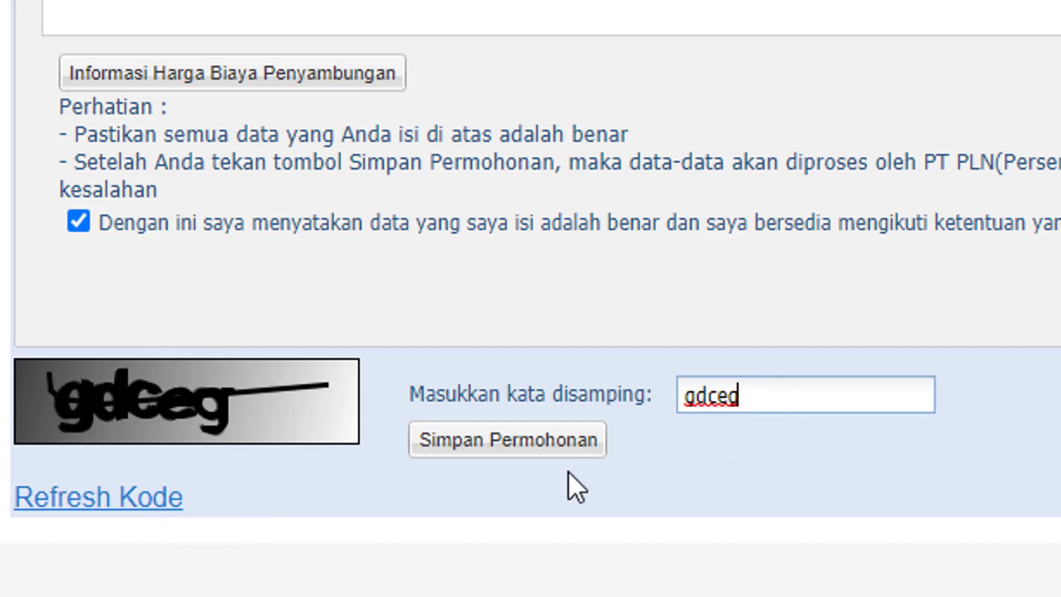
key(BackSpace)
text(g)
Submit the Pasang Baru application with Simpan Permohonan, dismiss the success notice, and go to Gmail.
click(563, 449)
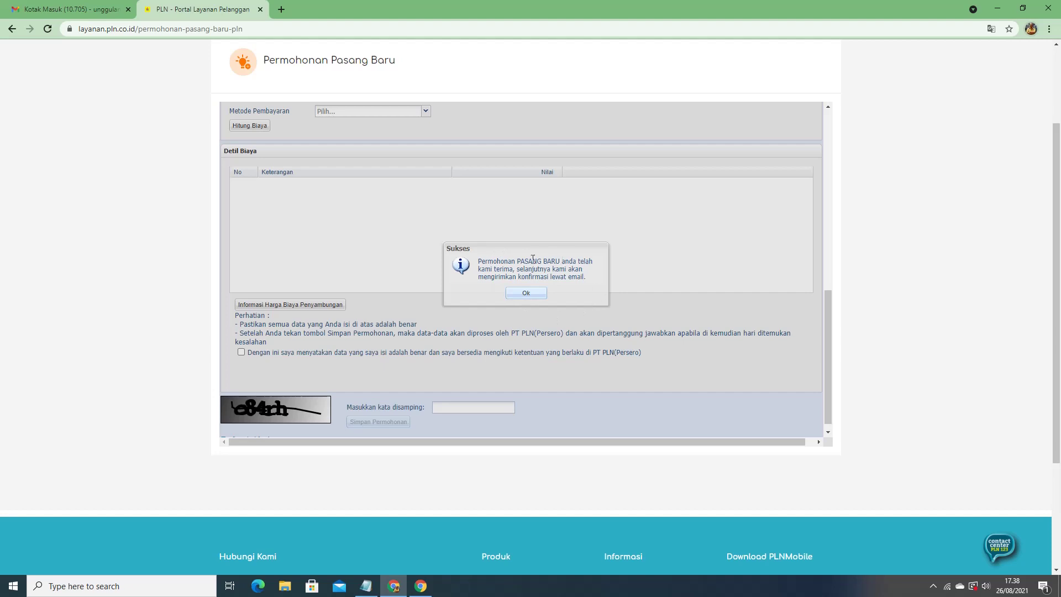
click(539, 296)
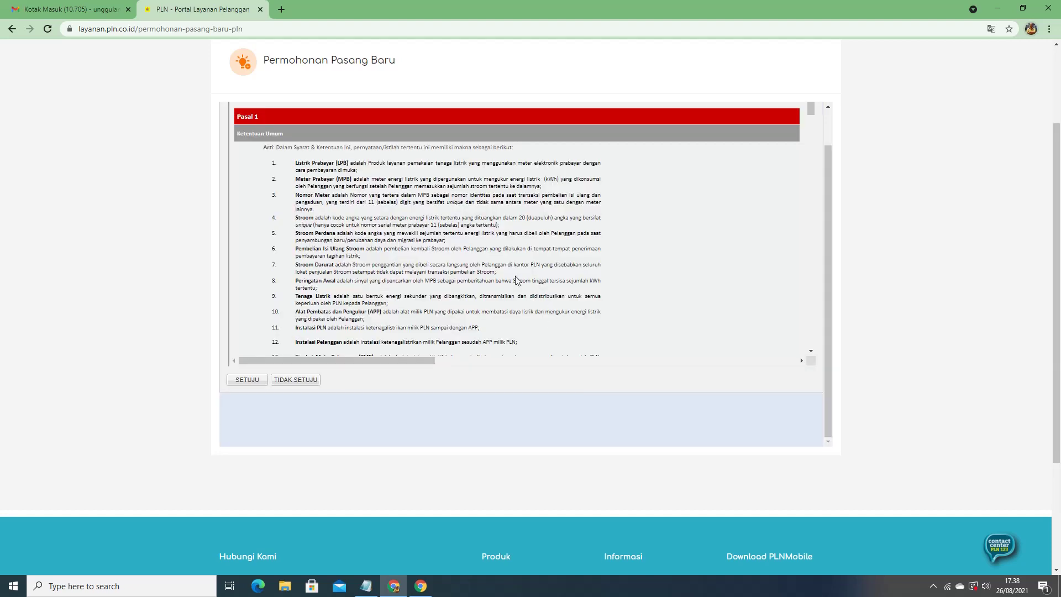
click(66, 10)
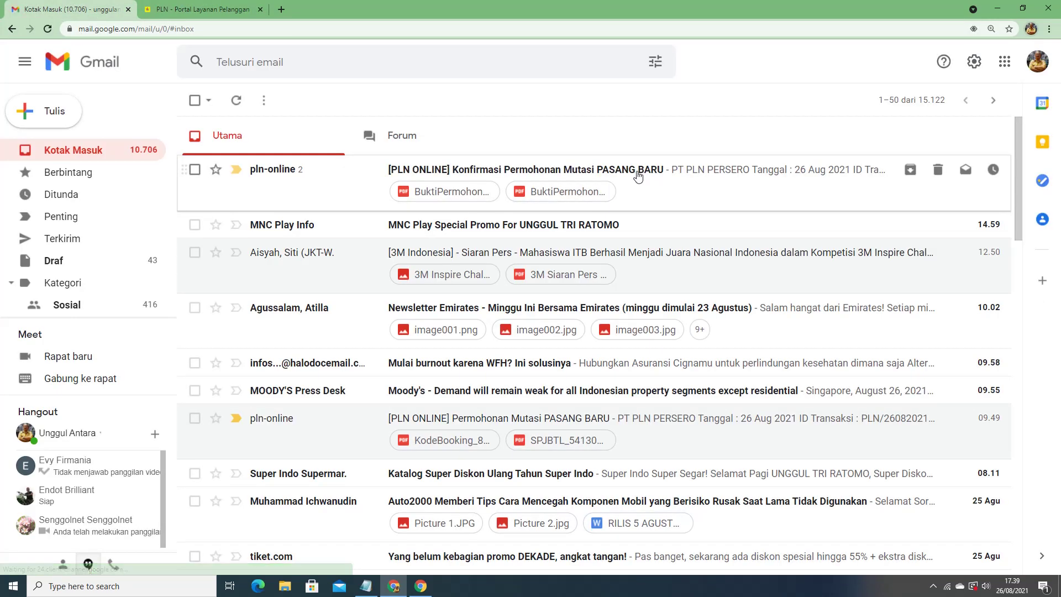
Copy the kode transaksi from the Konfirmasi Permohonan email and follow its web.pln.co.id link.
click(638, 175)
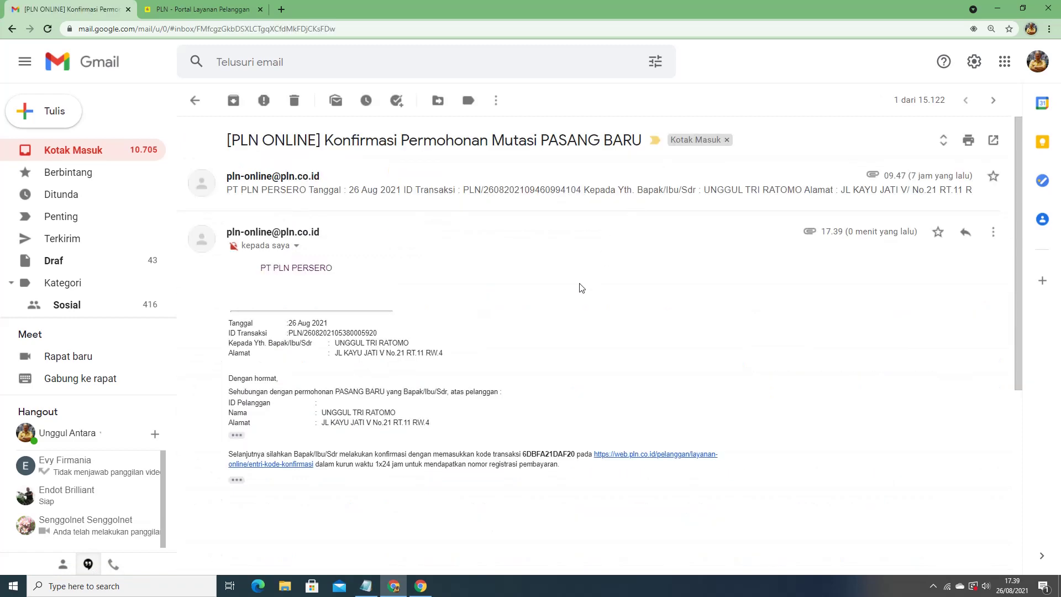
scroll(504, 301, down, 2)
drag(521, 343, 576, 345)
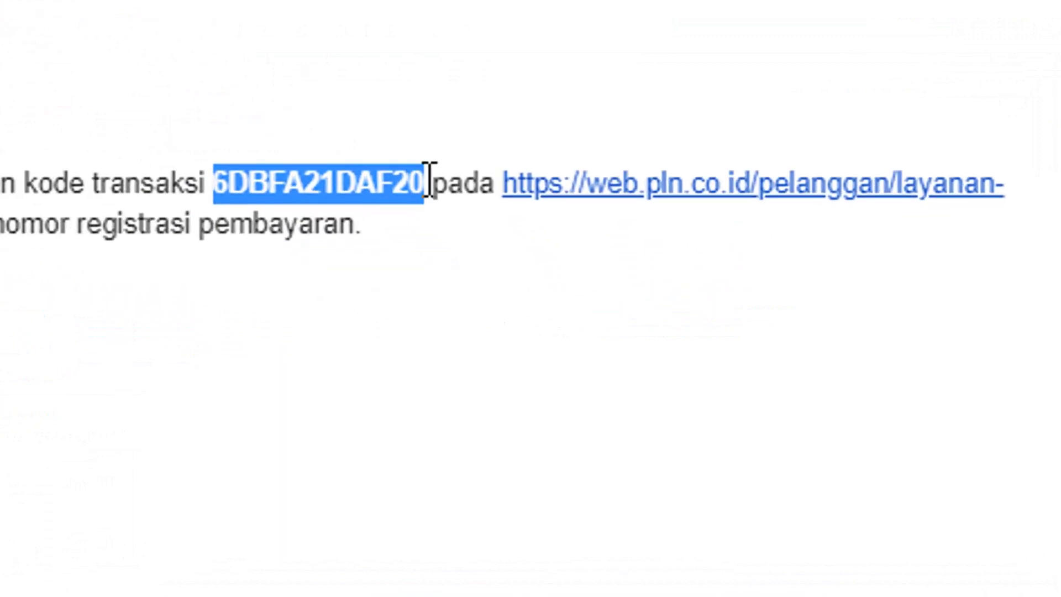
right_click(355, 200)
click(466, 241)
click(758, 184)
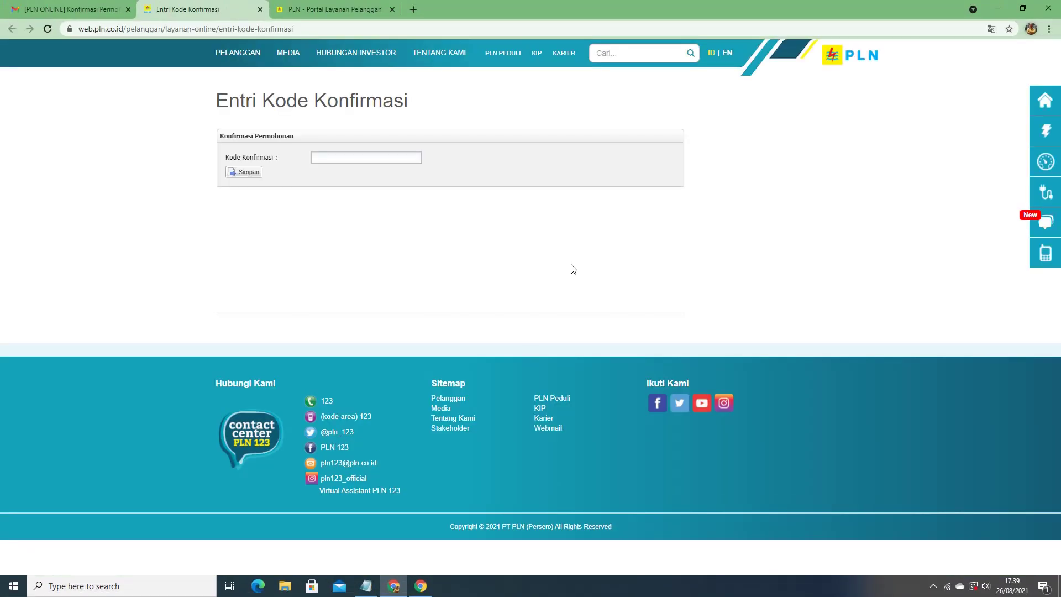
Paste the confirmation code into Kode Konfirmasi and save it, confirming the Rp. 923,000 application.
click(365, 157)
key(ctrl+v)
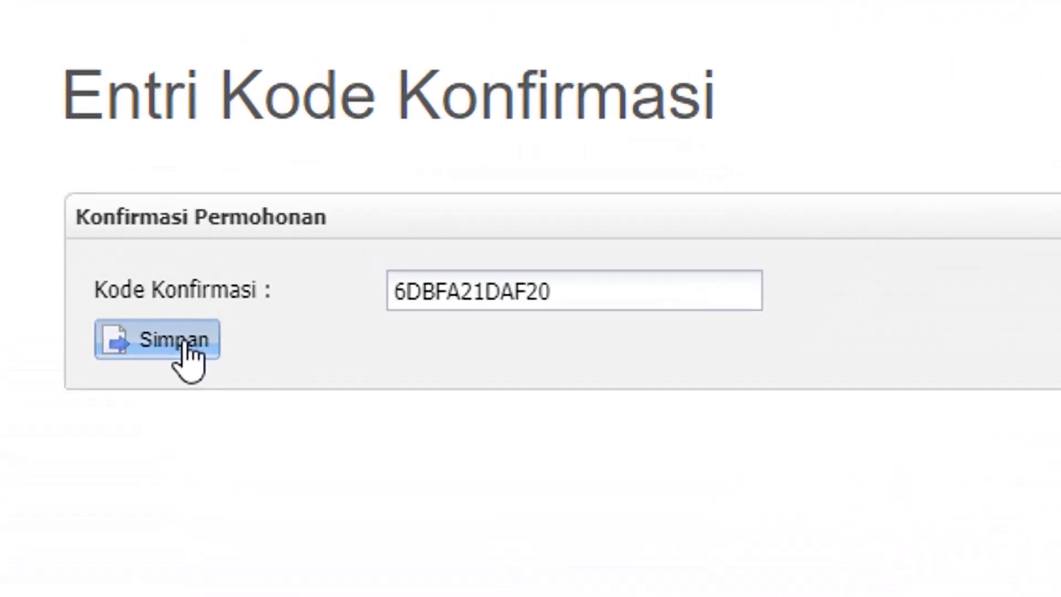
click(185, 342)
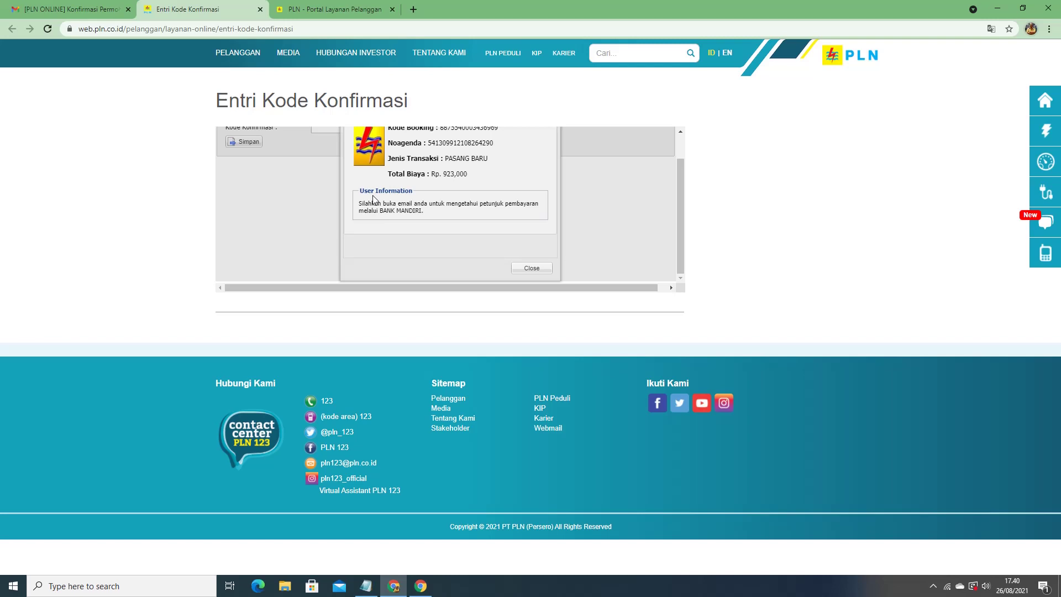
scroll(440, 206, up, 1)
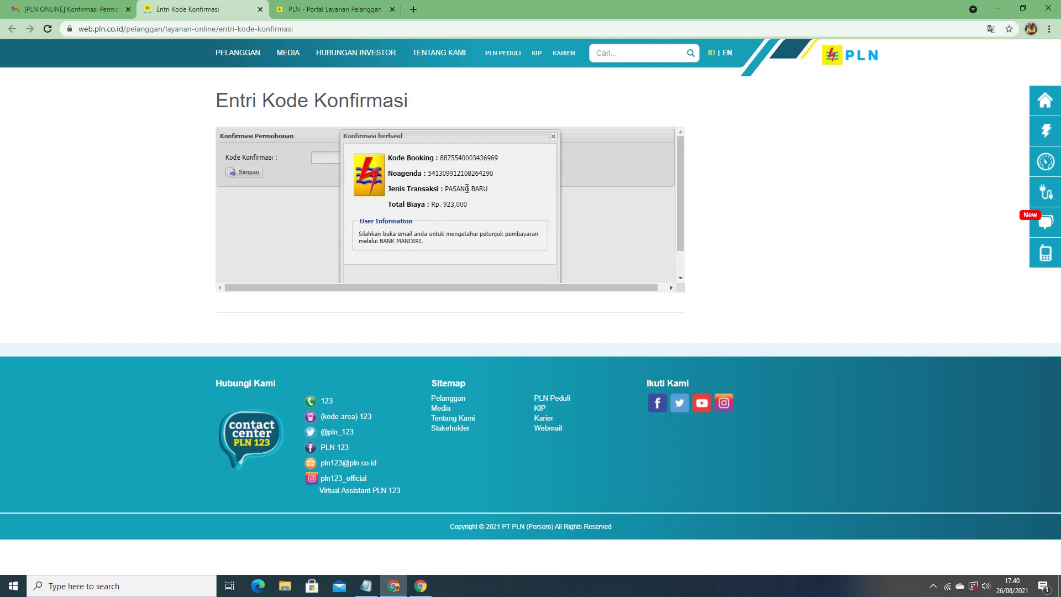
key(ctrl+Page_Up)
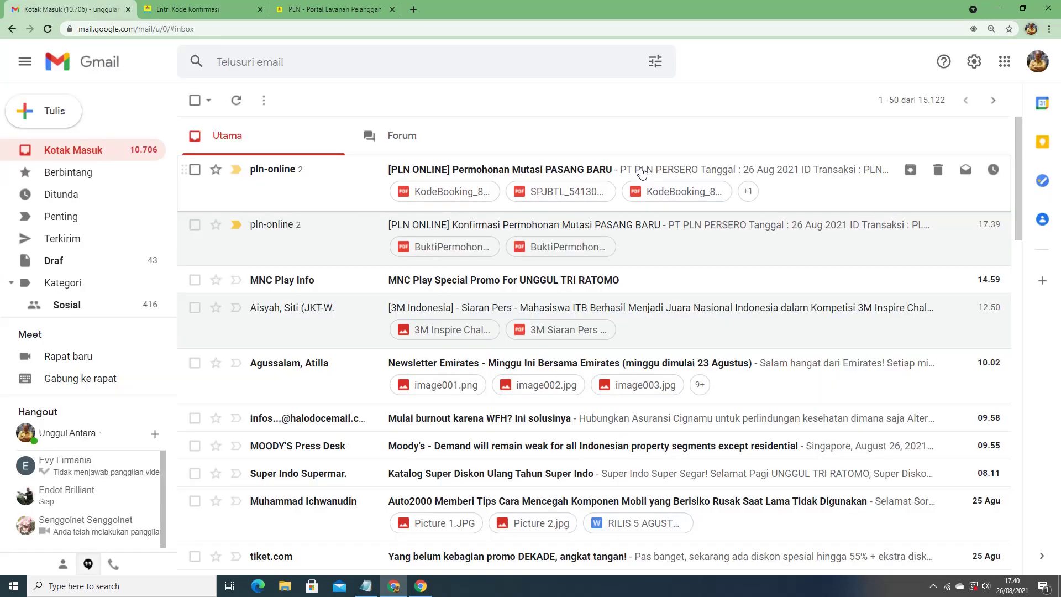
Read the [PLN ONLINE] Permohonan Mutasi PASANG BARU email's payment details and agenda number.
click(641, 173)
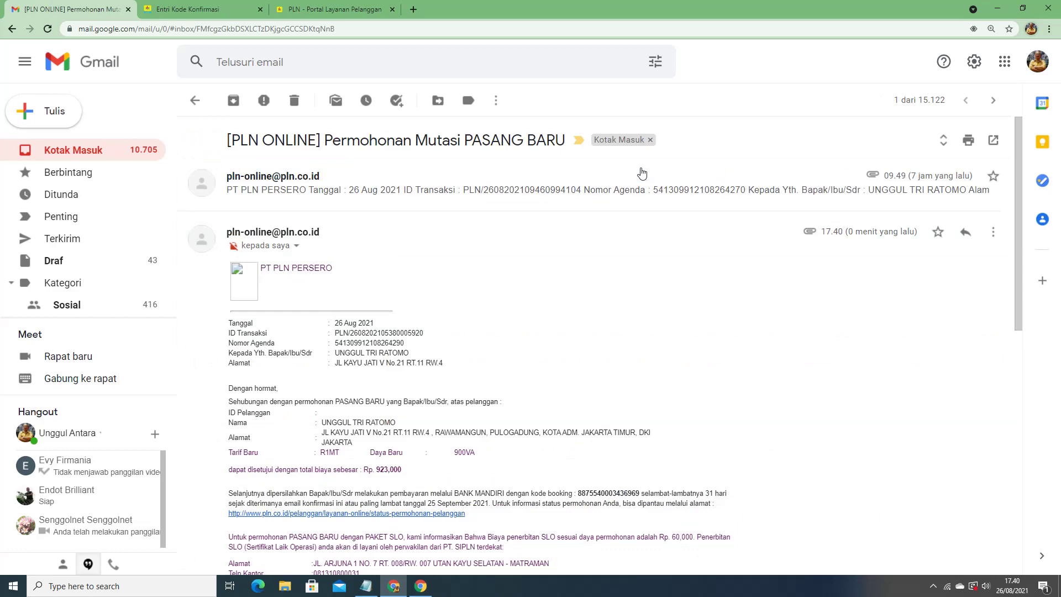
scroll(642, 174, down, 4)
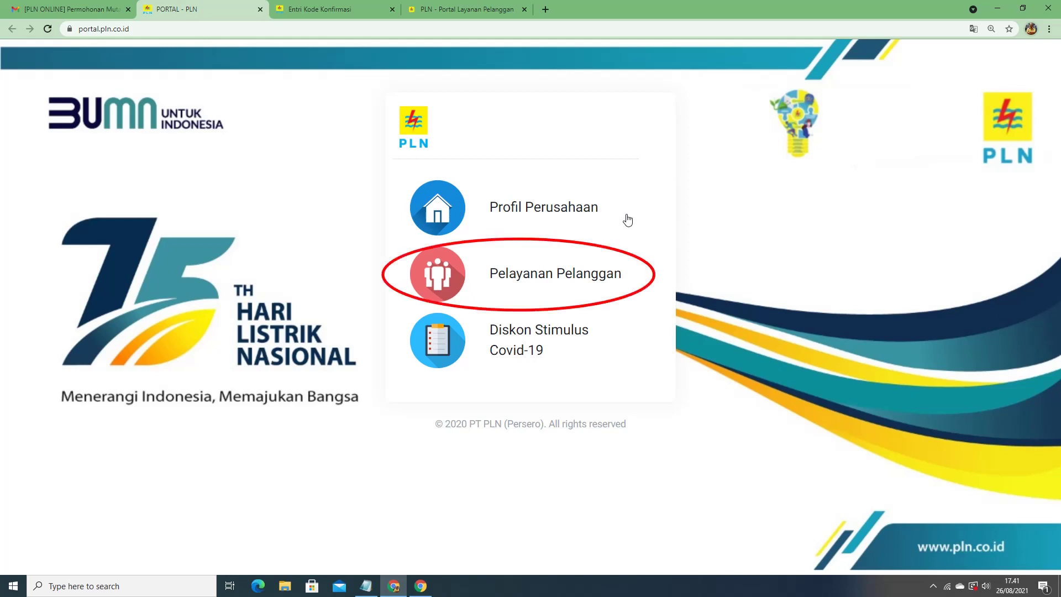
Go to Pelayanan Pelanggan from the PLN portal home page.
click(598, 276)
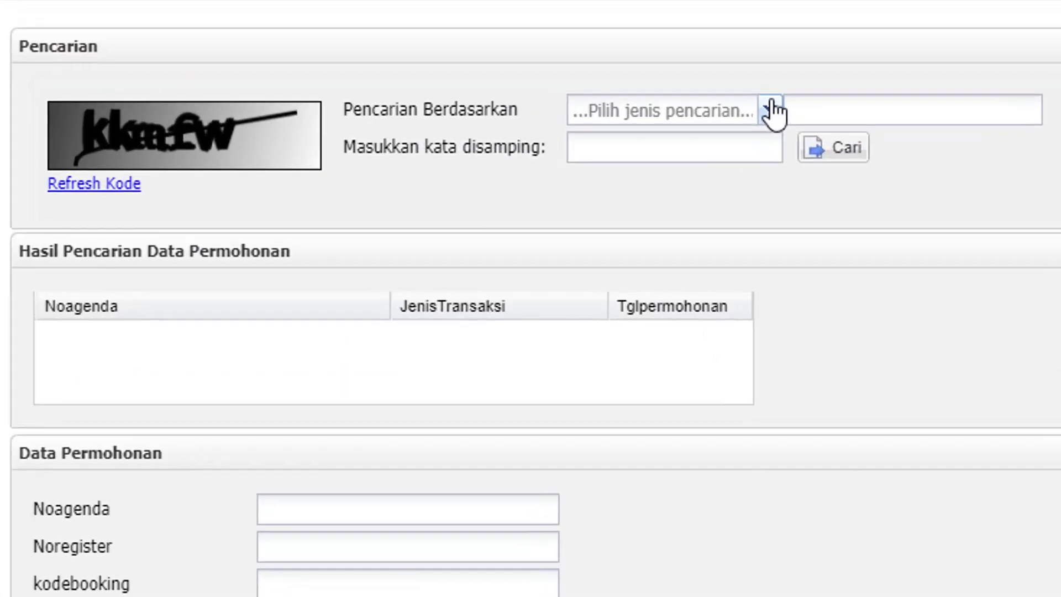
Set Pencarian Berdasarkan to NOAGENDA and paste the application's agenda number.
click(772, 111)
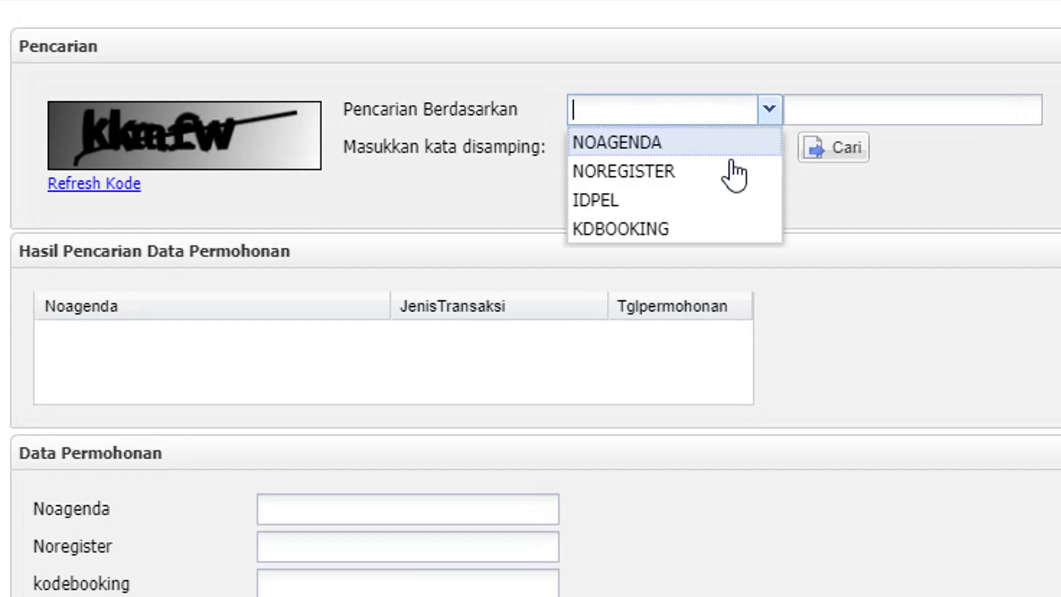
click(685, 146)
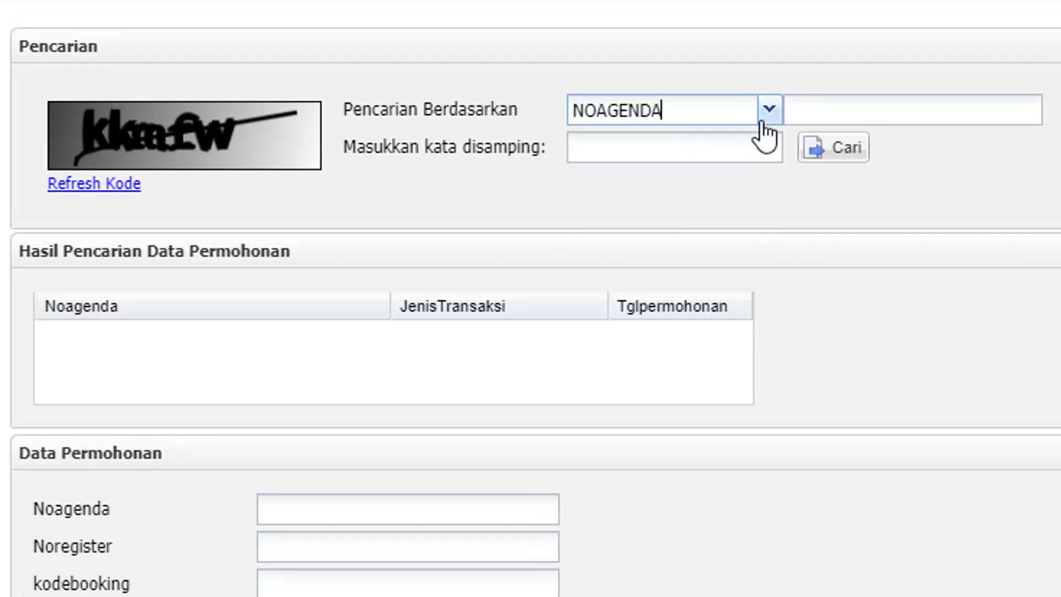
click(863, 110)
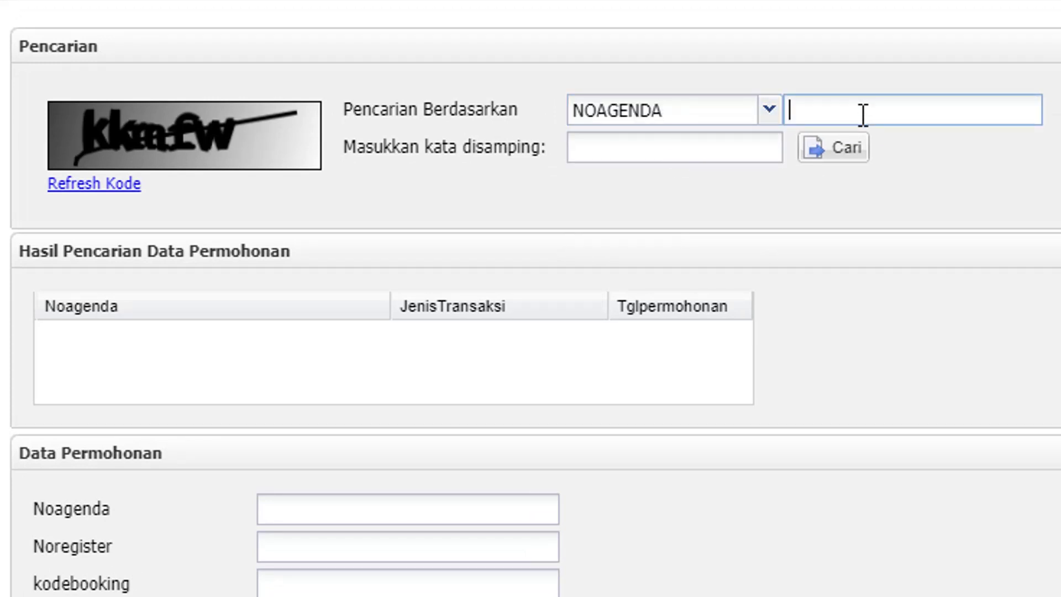
right_click(863, 110)
click(944, 346)
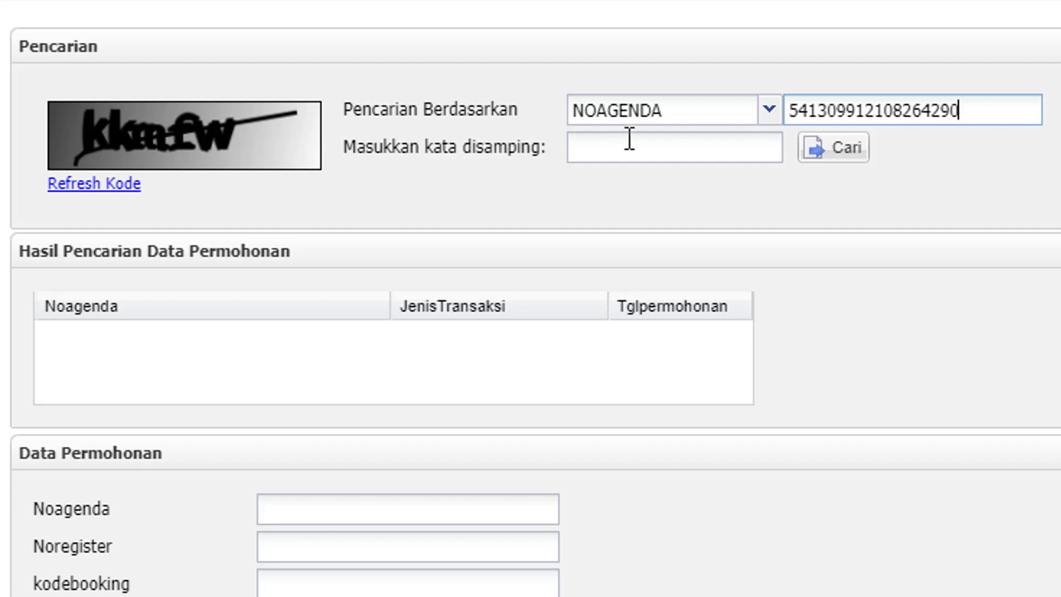
Enter a fresh captcha and search, showing the PASANG BARU status: 900 VA, R1MT.
click(118, 183)
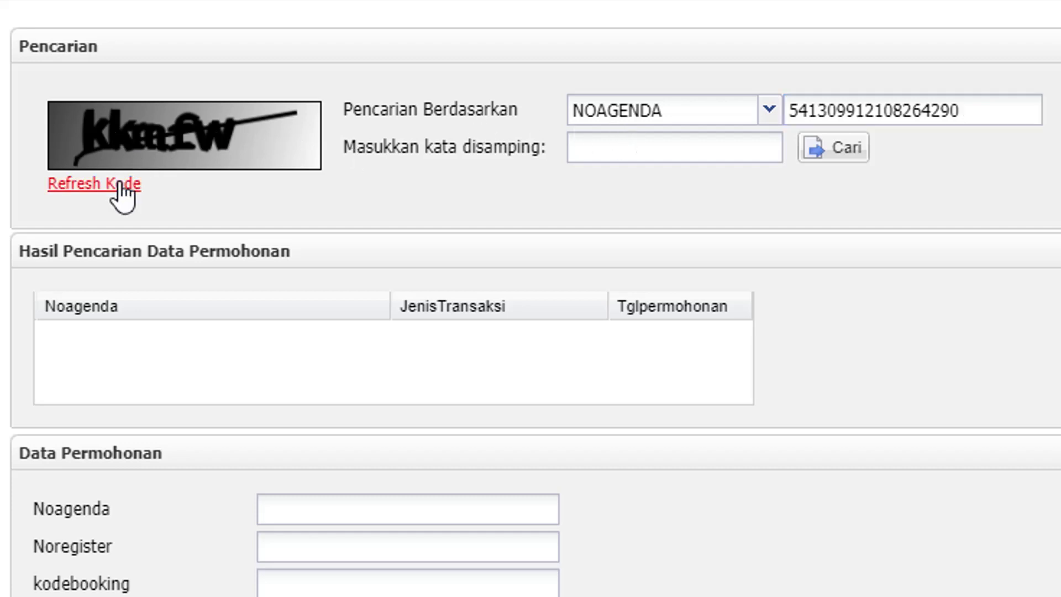
click(666, 144)
text(ehpn)
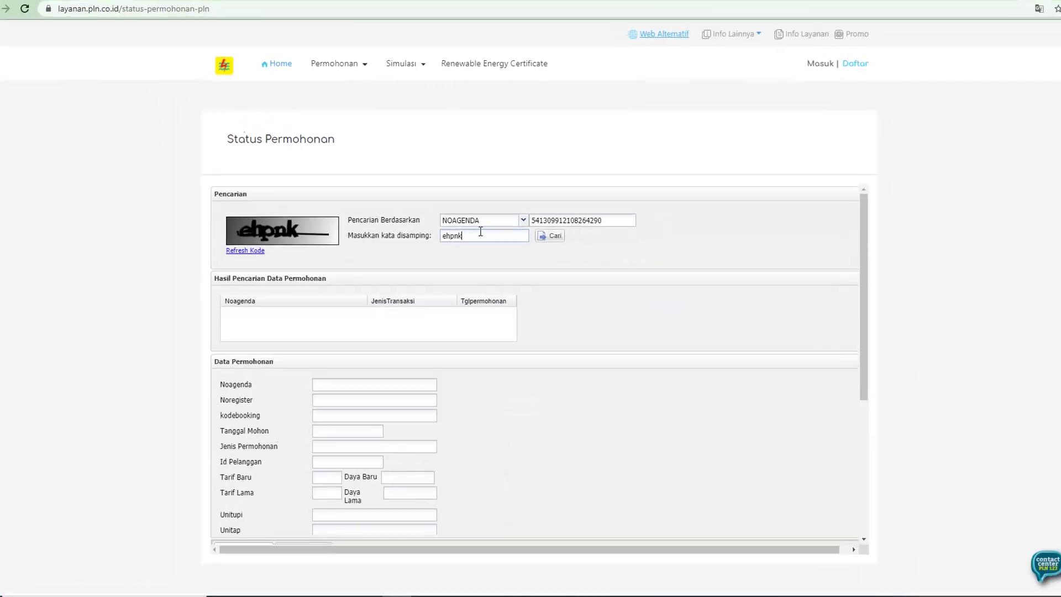
text(k)
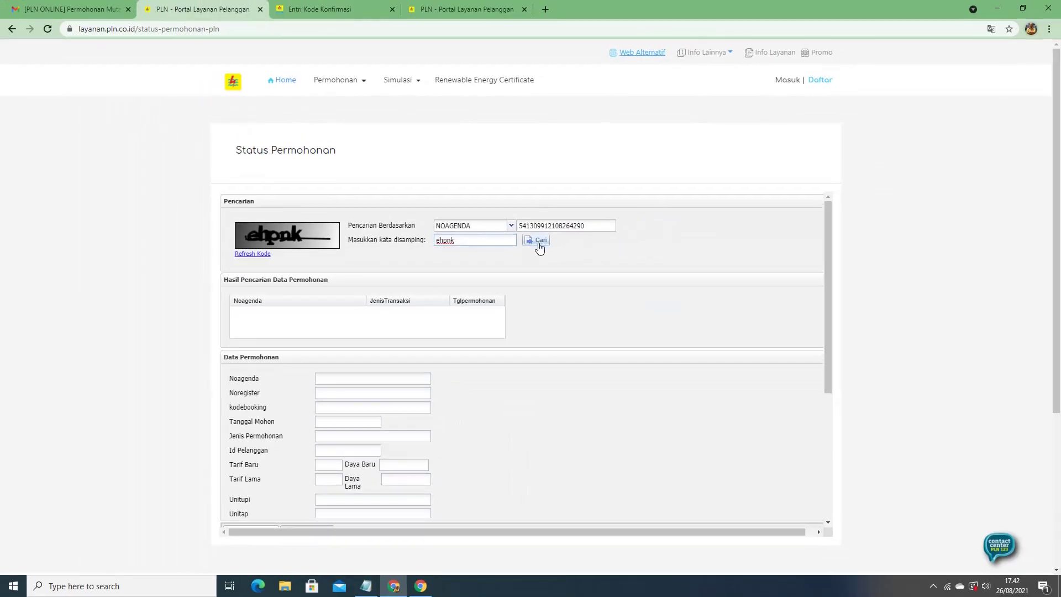
click(538, 242)
scroll(546, 273, down, 4)
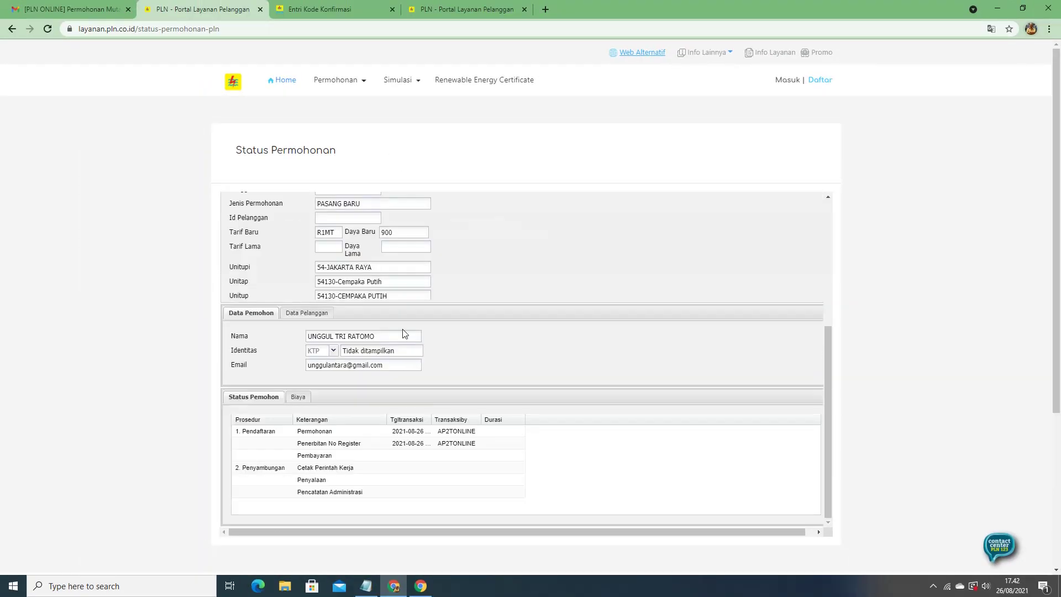